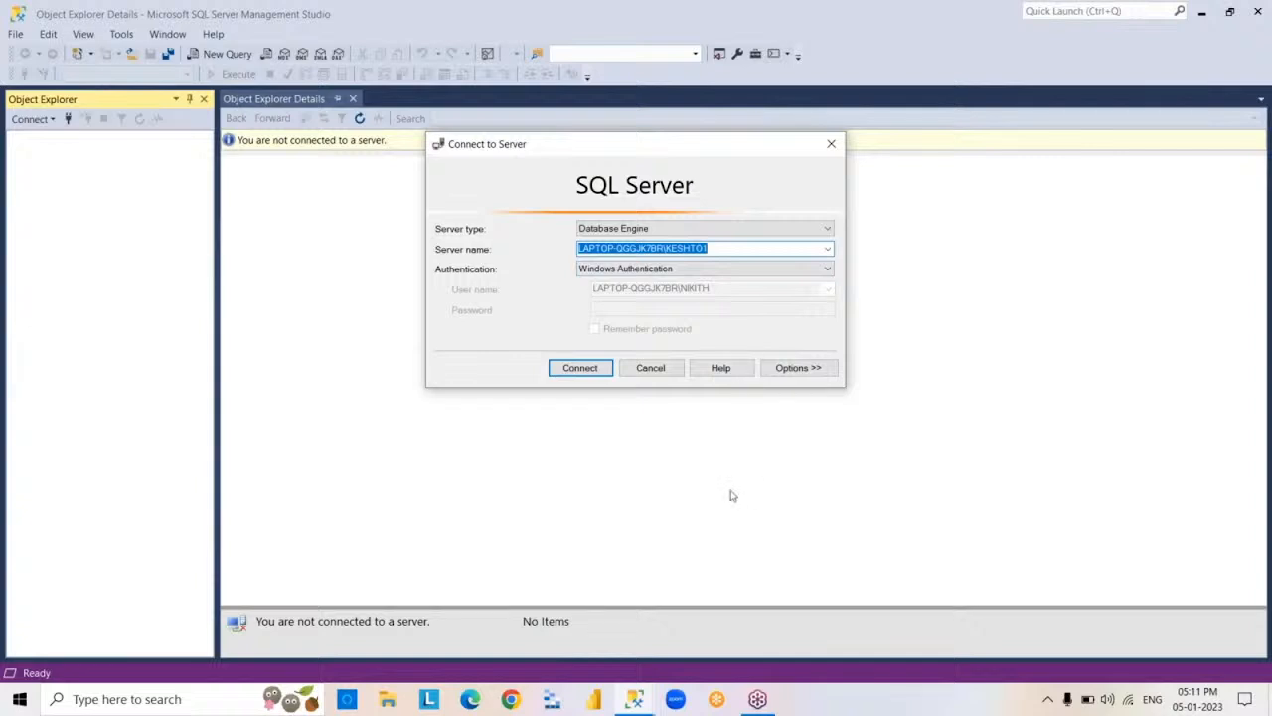
Connect to the Database Engine server using Windows Authentication, and minimise the management window.
{"action": "left_click", "coordinate": [580, 371]}
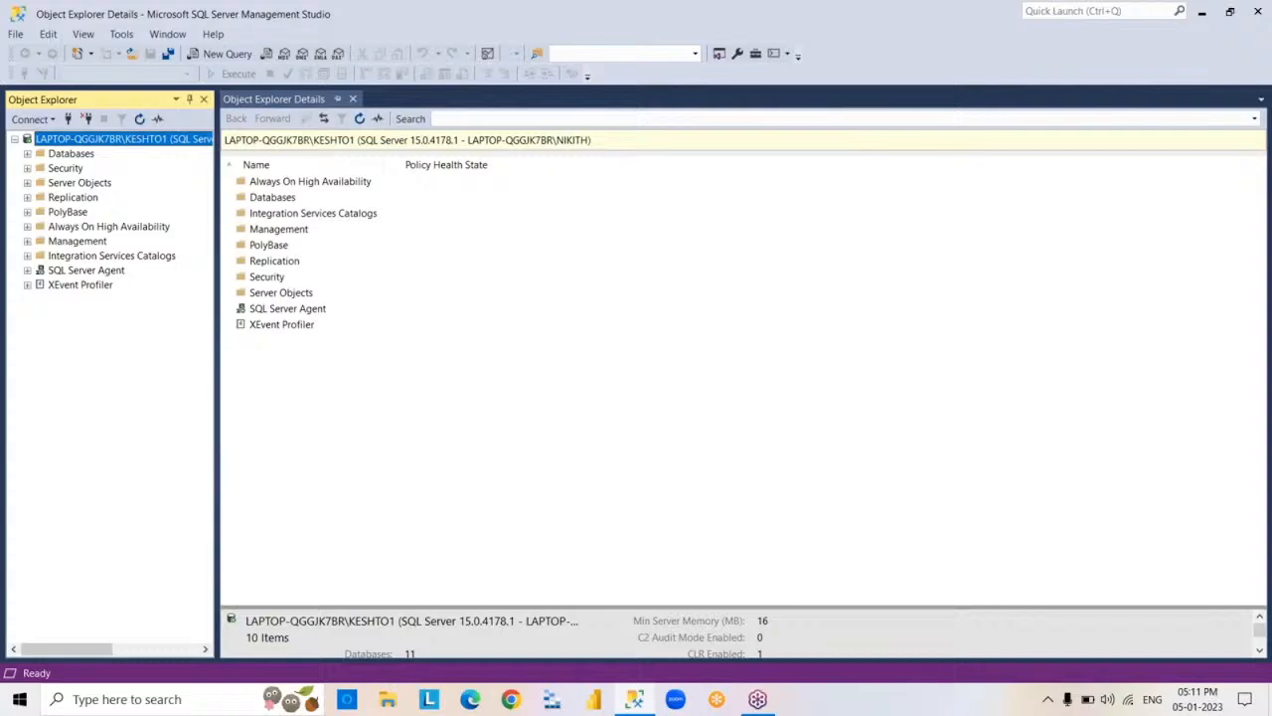
{"action": "left_click", "coordinate": [1202, 15]}
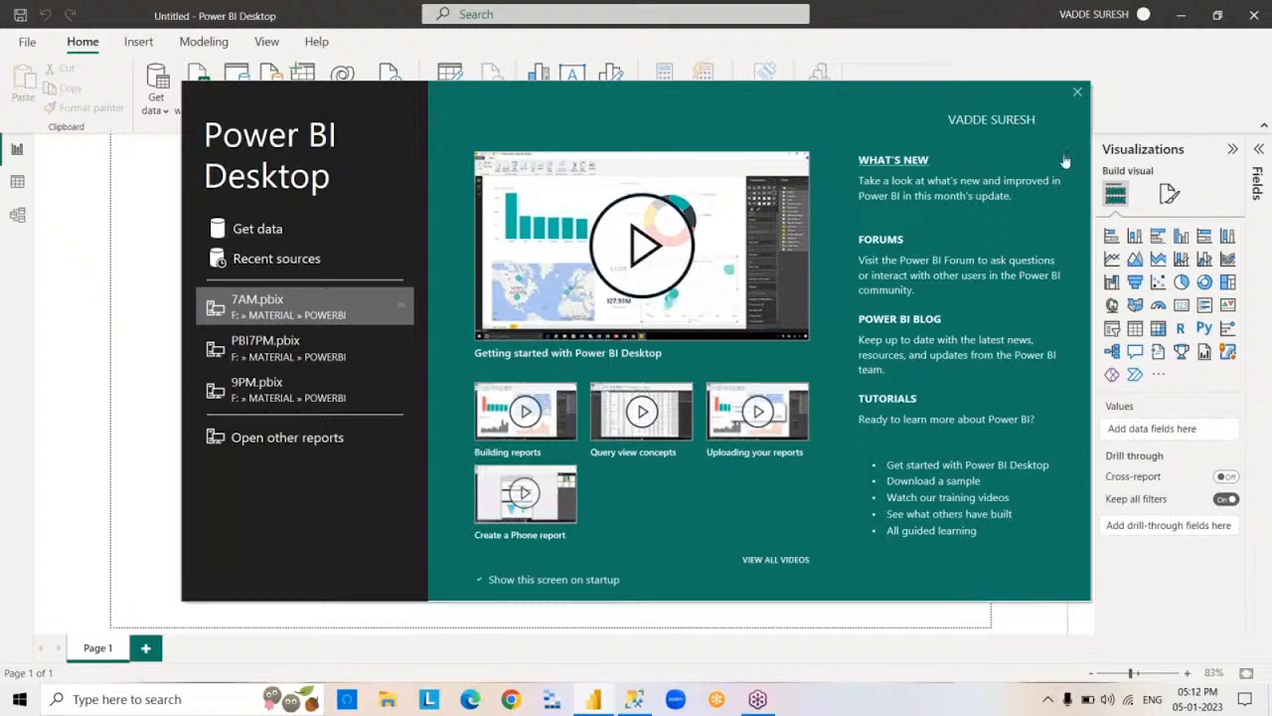
Dismiss the Power BI Desktop start screen and minimise the blank report.
{"action": "left_click", "coordinate": [1078, 94]}
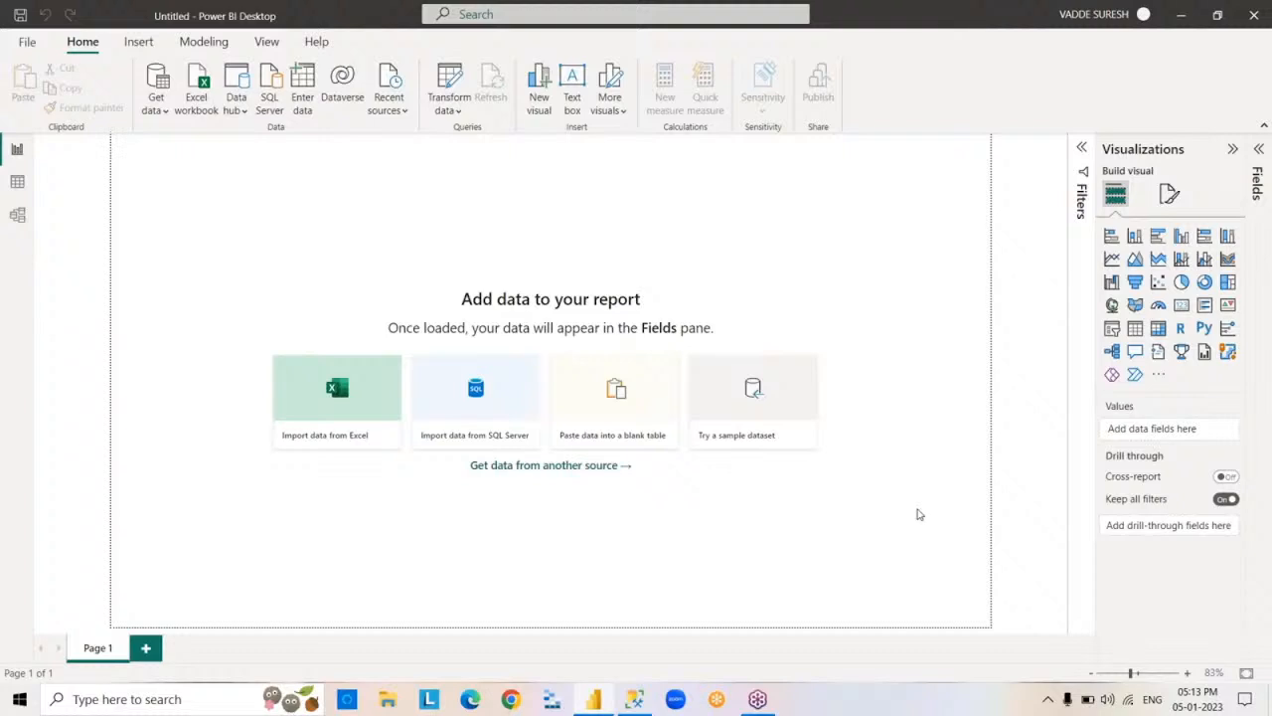
{"action": "left_click", "coordinate": [1182, 17]}
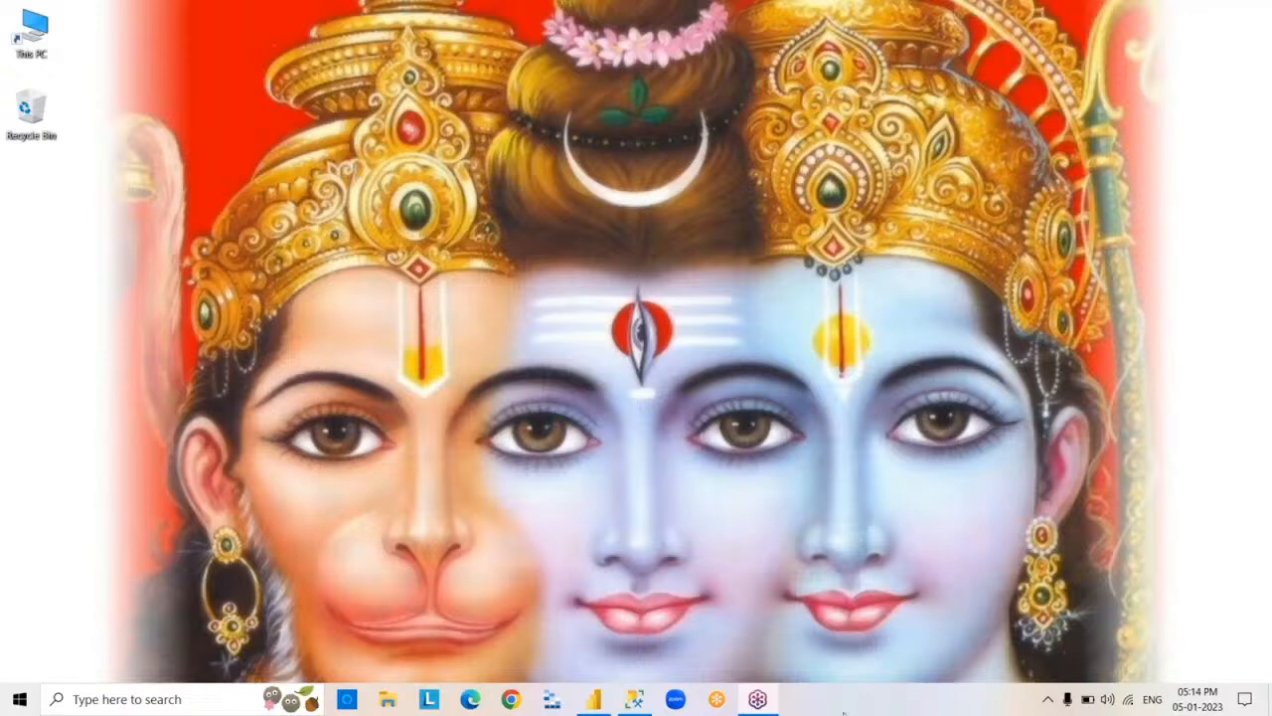
In Chrome, search Google for "power bi desktop download" and open Microsoft's Power BI Downloads page.
{"action": "left_click", "coordinate": [511, 700]}
{"action": "left_click", "coordinate": [518, 704]}
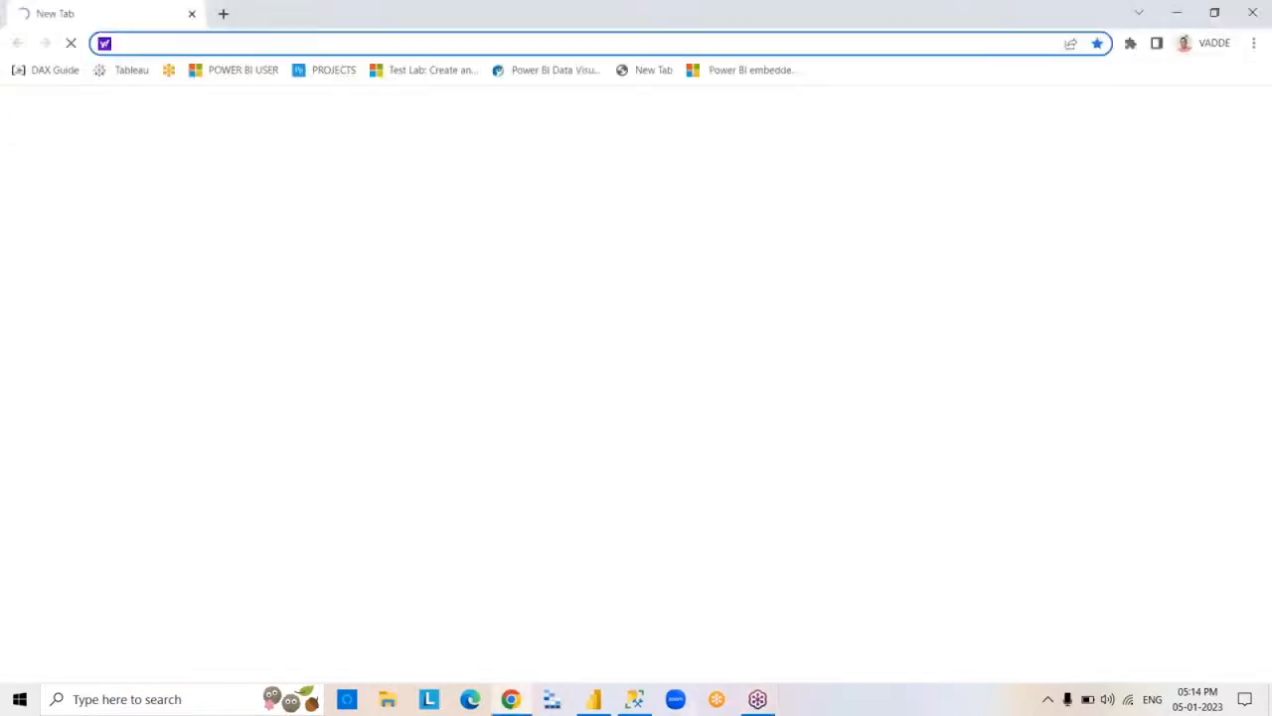
{"action": "type", "text": "google.com"}
{"action": "key", "text": "Return"}
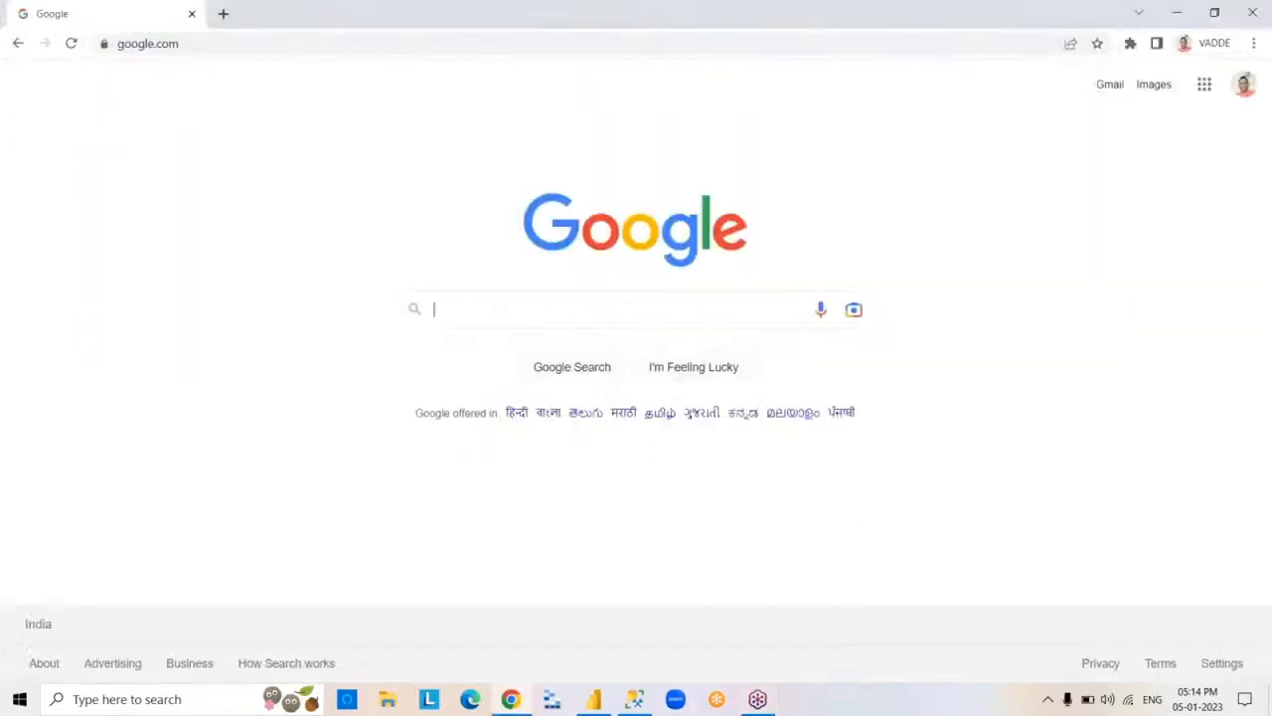
{"action": "left_click", "coordinate": [697, 306]}
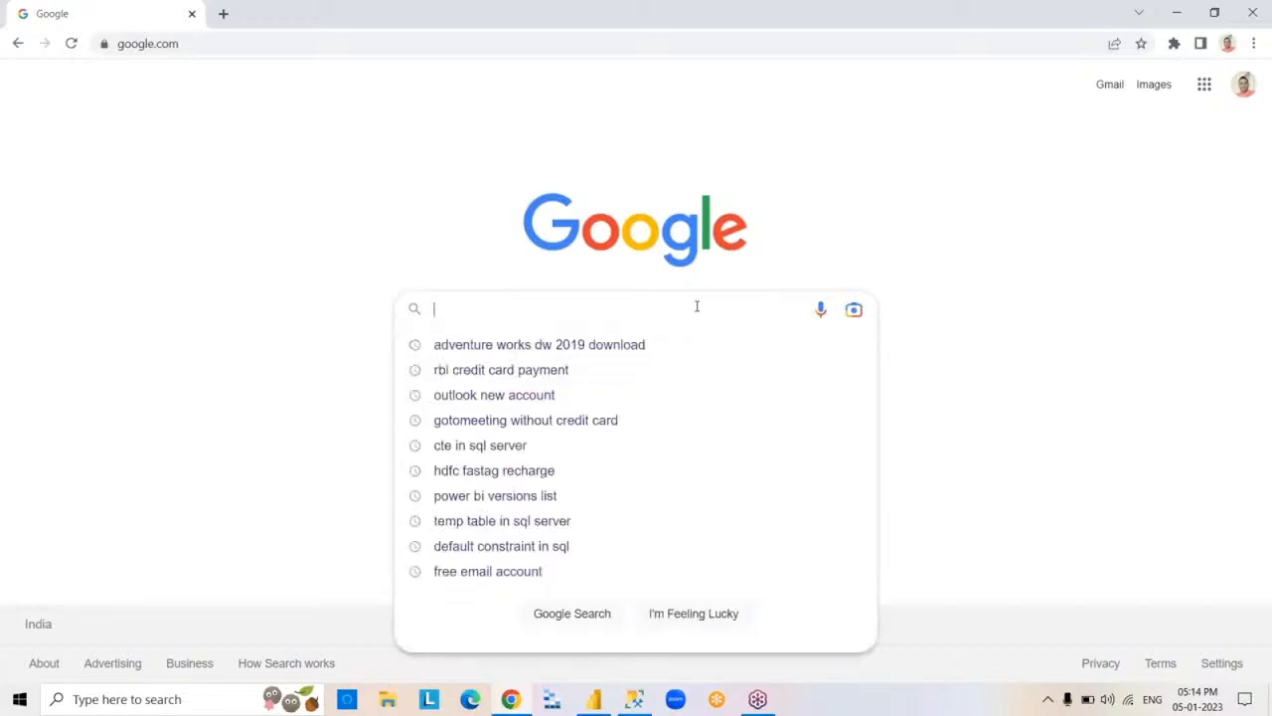
{"action": "type", "text": "power bi de"}
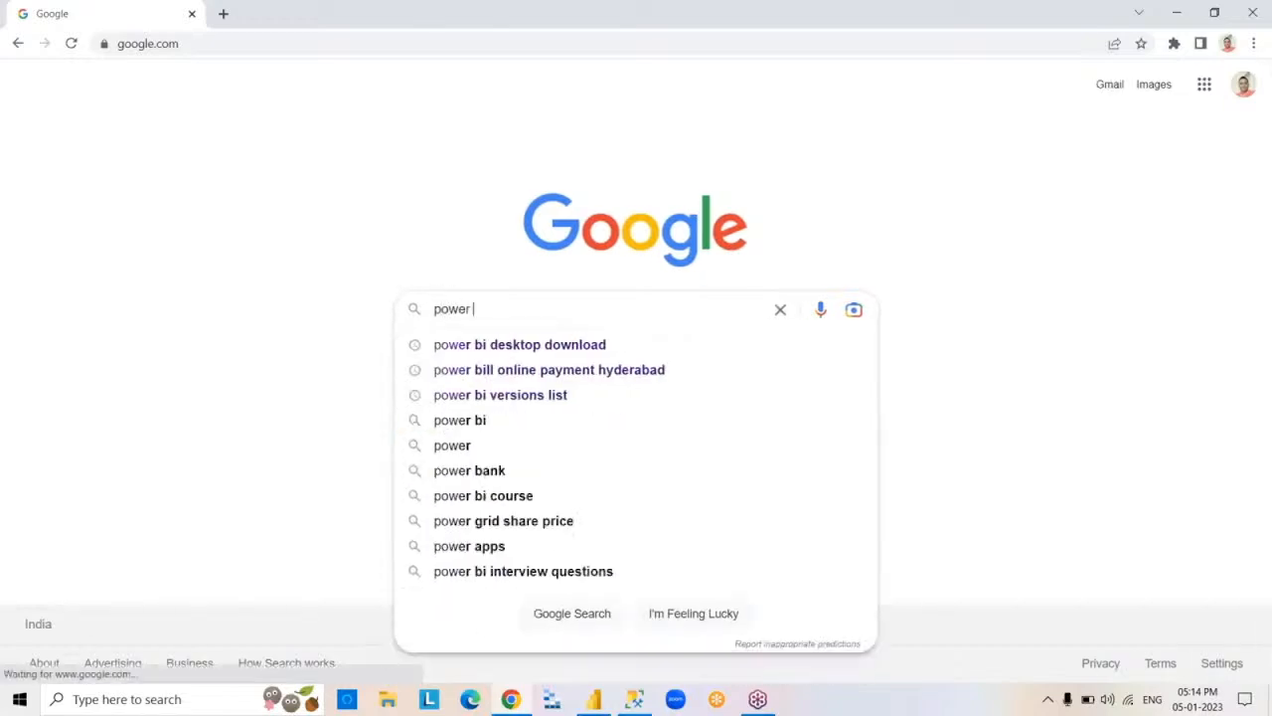
{"action": "left_click", "coordinate": [650, 345]}
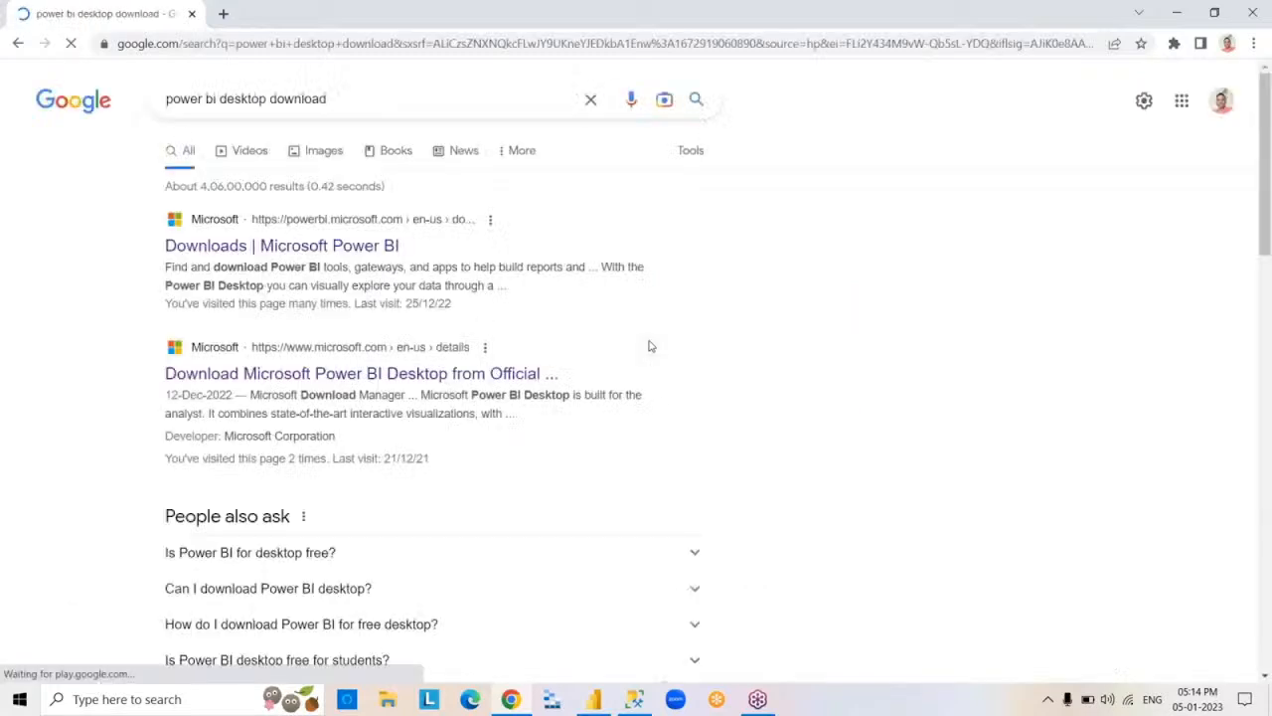
{"action": "left_click", "coordinate": [367, 251]}
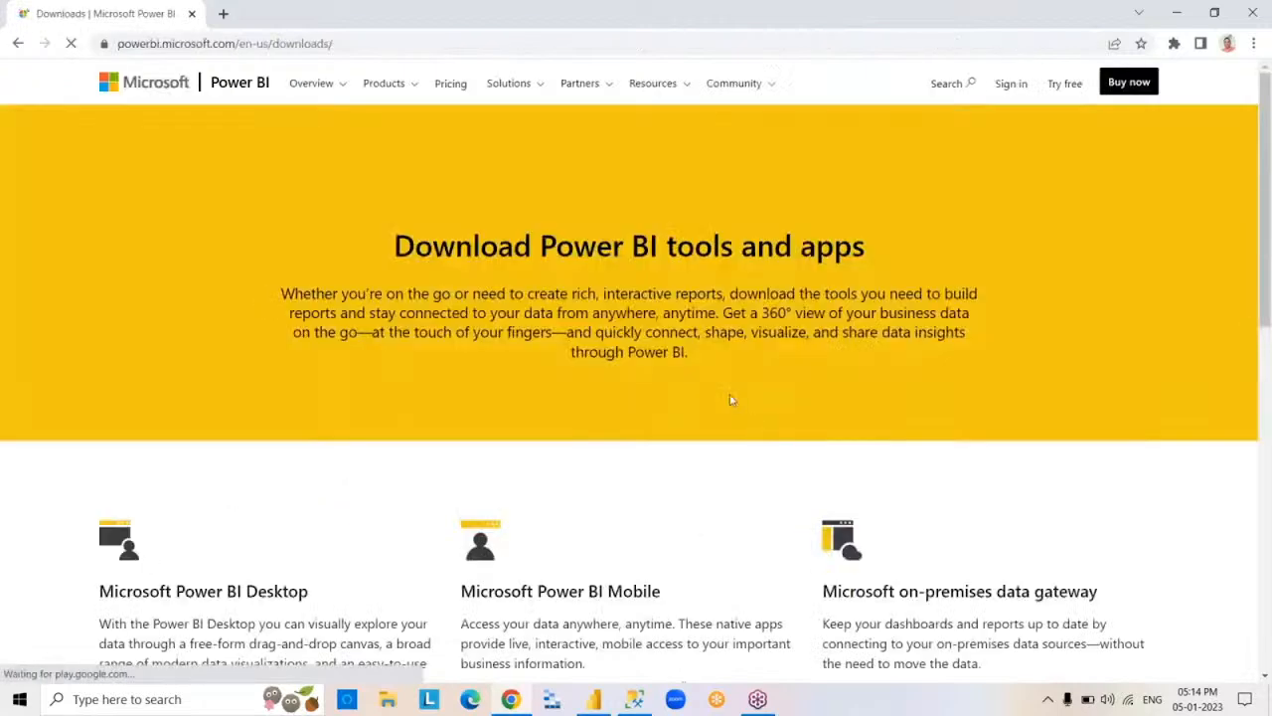
Open the advanced download options for Microsoft Power BI Desktop, keeping only that download page open in the browser.
{"action": "left_click", "coordinate": [392, 44]}
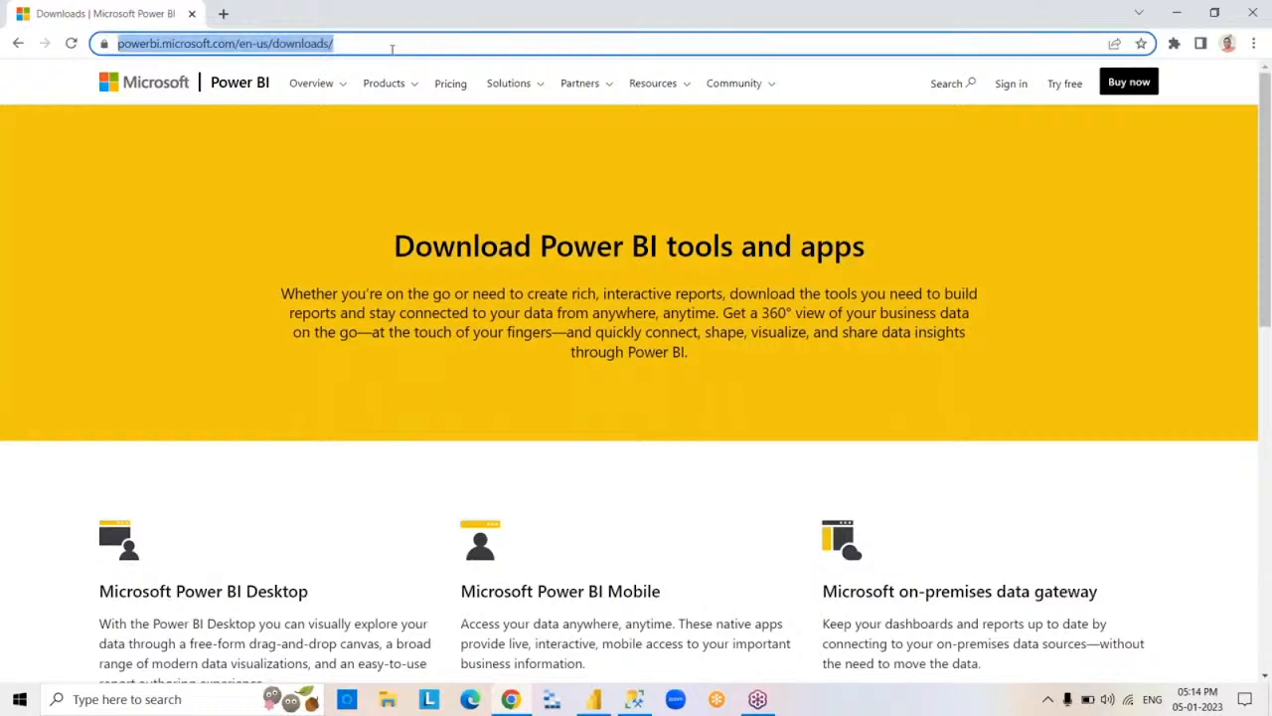
{"action": "left_click", "coordinate": [409, 46]}
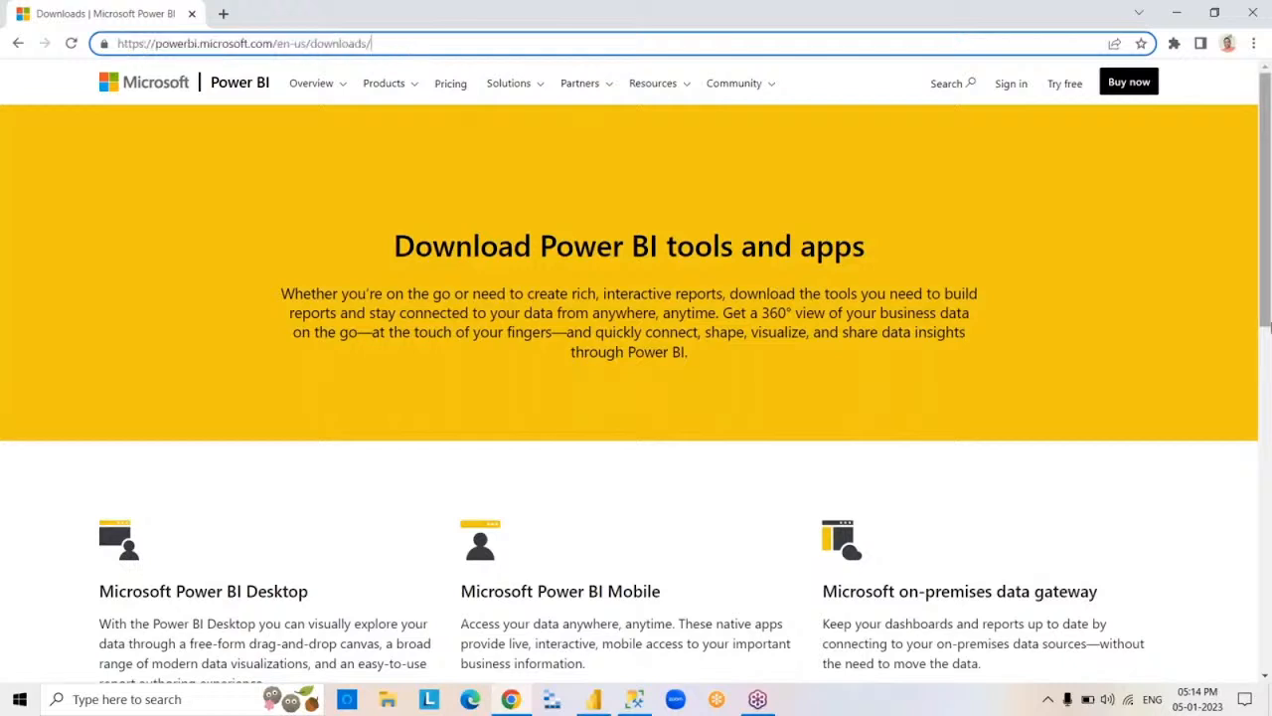
{"action": "left_click_drag", "start_coordinate": [1265, 305], "coordinate": [1265, 450]}
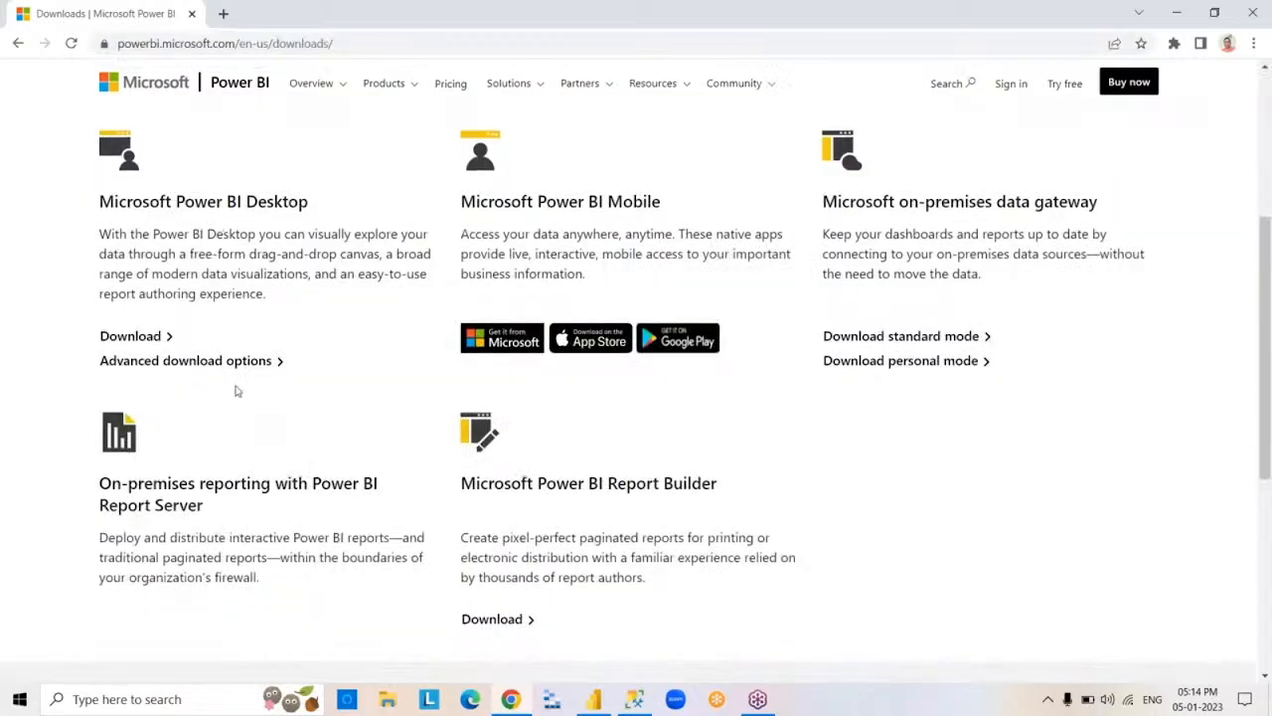
{"action": "left_click", "coordinate": [263, 365]}
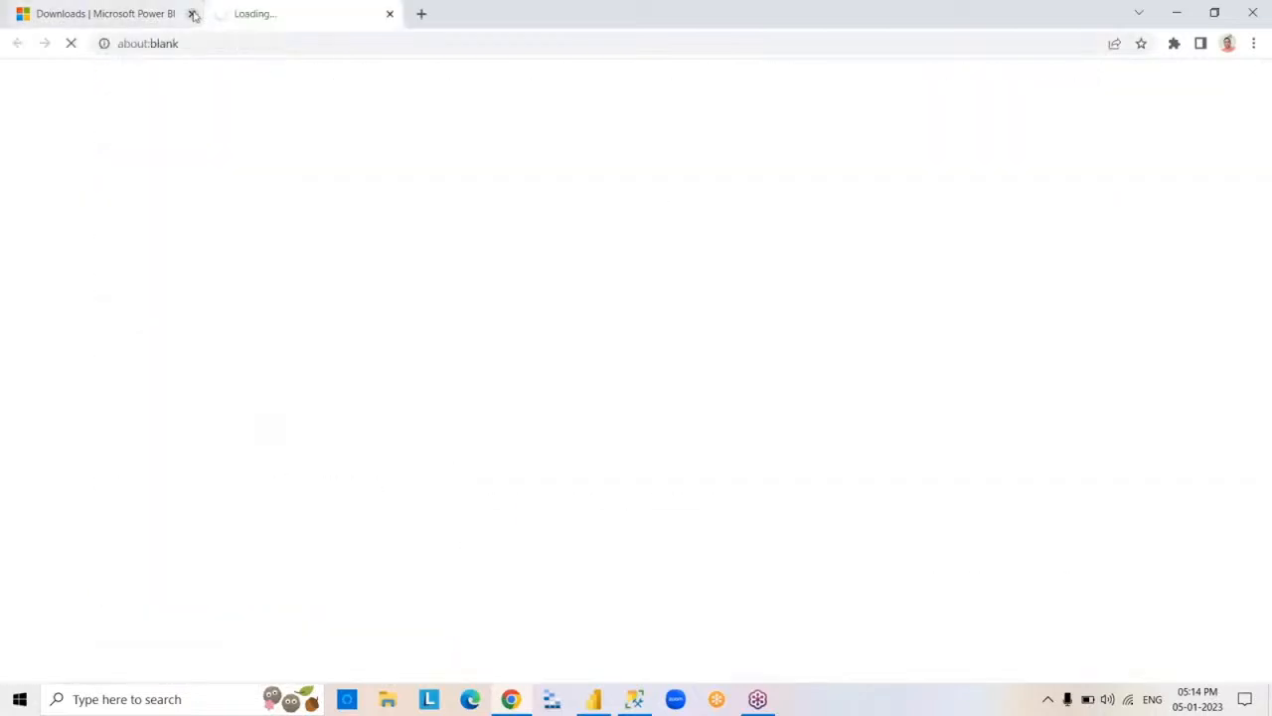
{"action": "left_click", "coordinate": [192, 13]}
{"action": "left_click", "coordinate": [224, 13]}
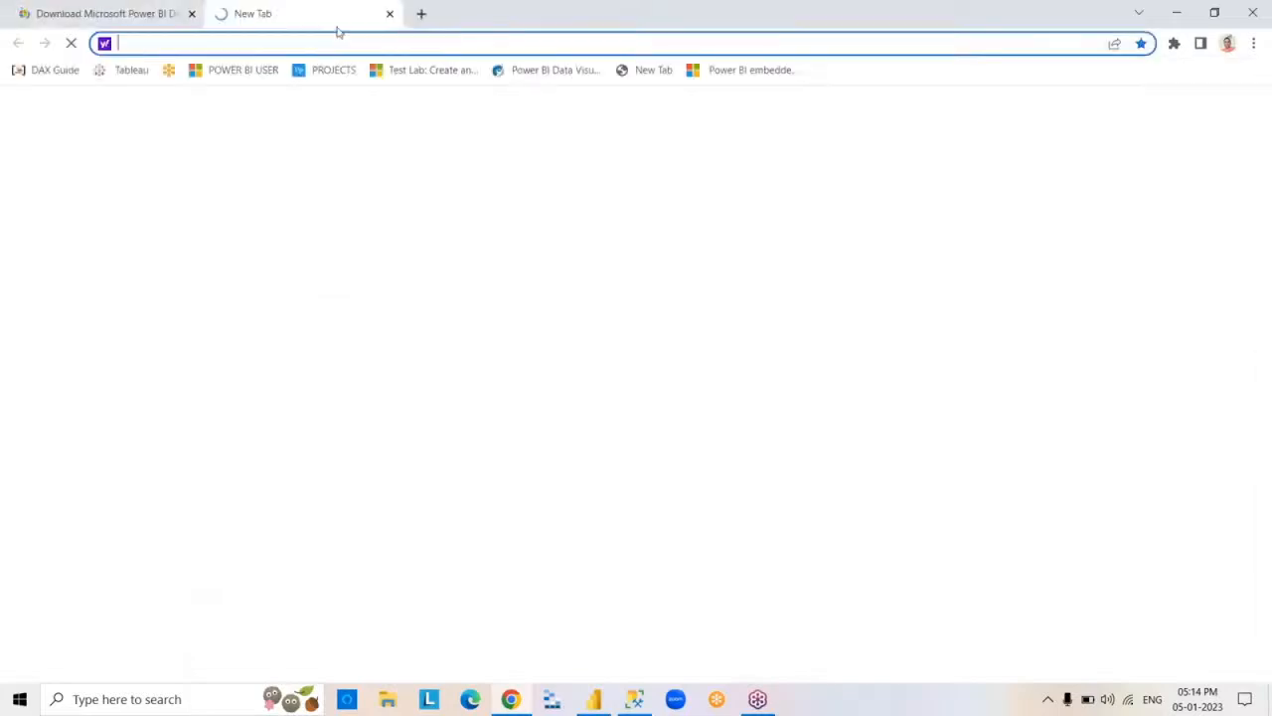
{"action": "left_click", "coordinate": [389, 14]}
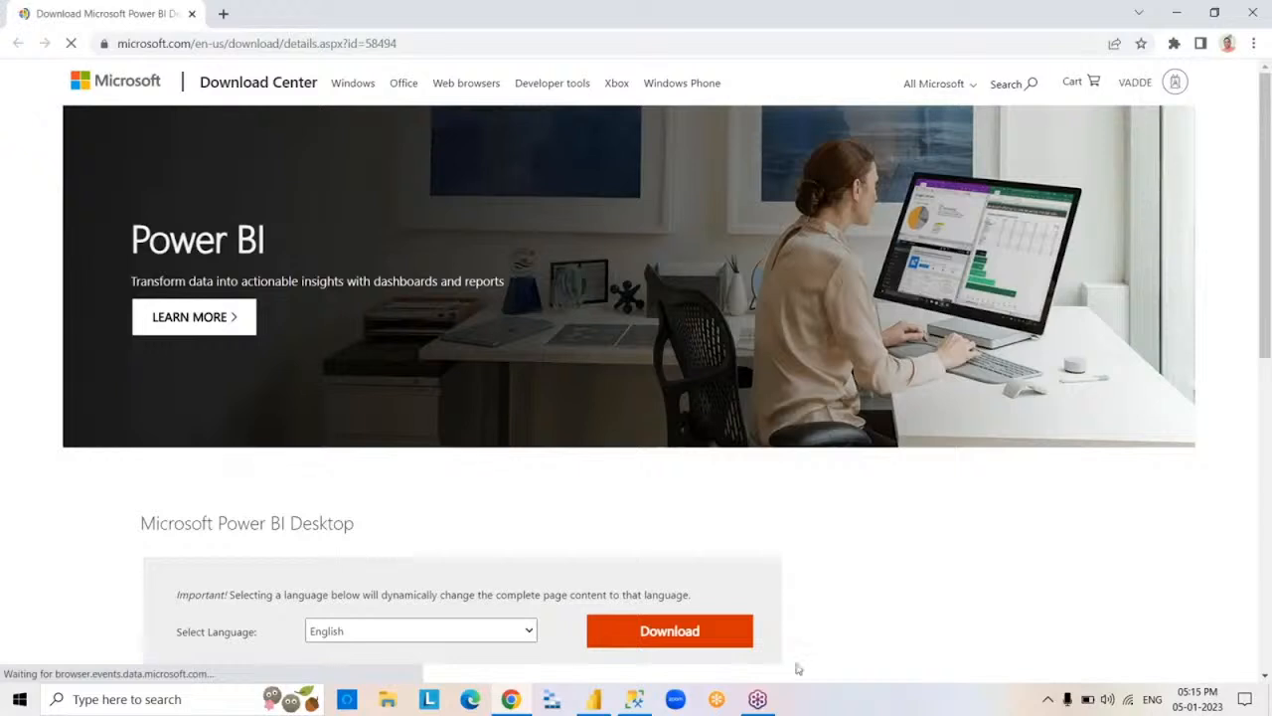
Download the English 64-bit installer PBIDesktopSetup_x64.exe, launch it and close the browser.
{"action": "left_click", "coordinate": [690, 638]}
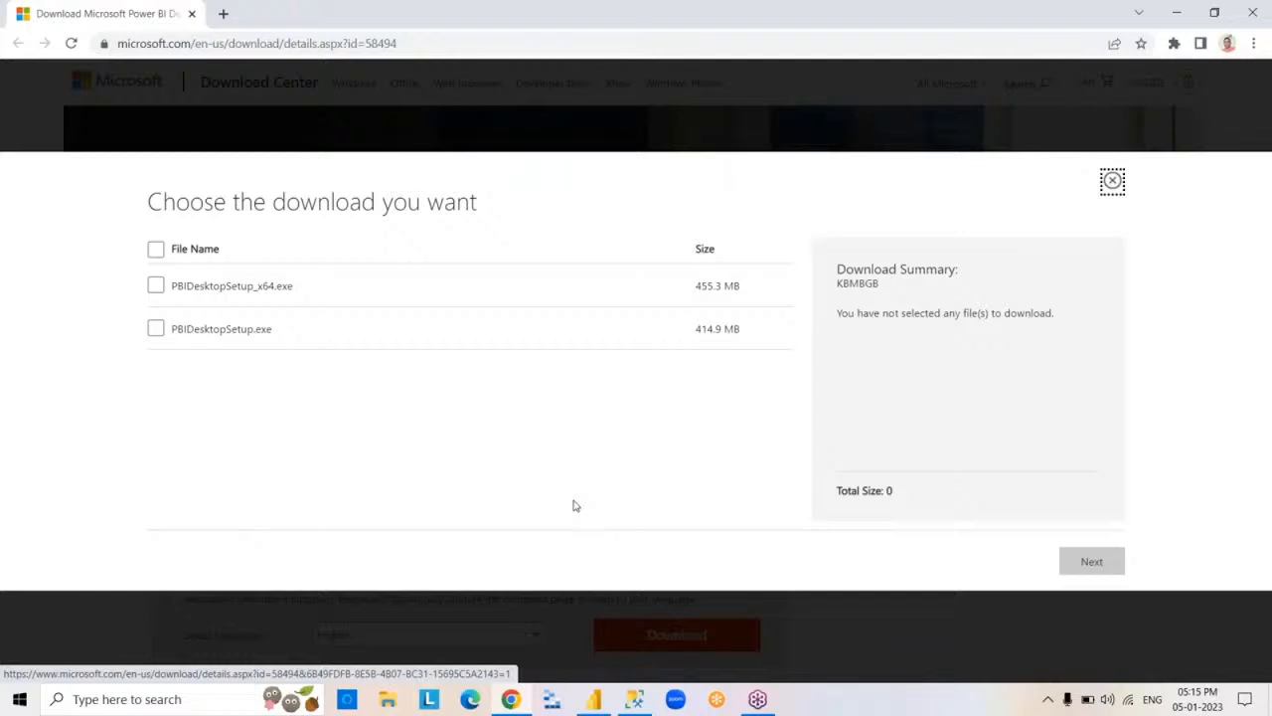
{"action": "left_click", "coordinate": [156, 285]}
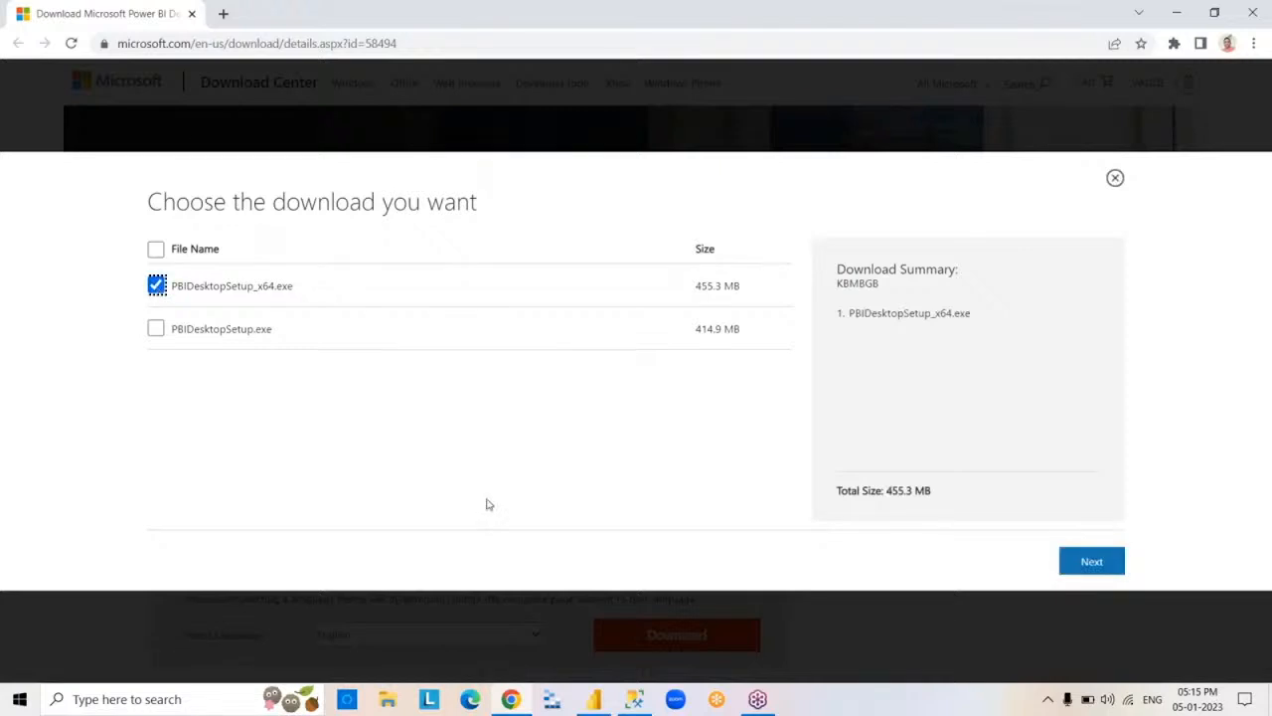
{"action": "left_click", "coordinate": [1092, 563]}
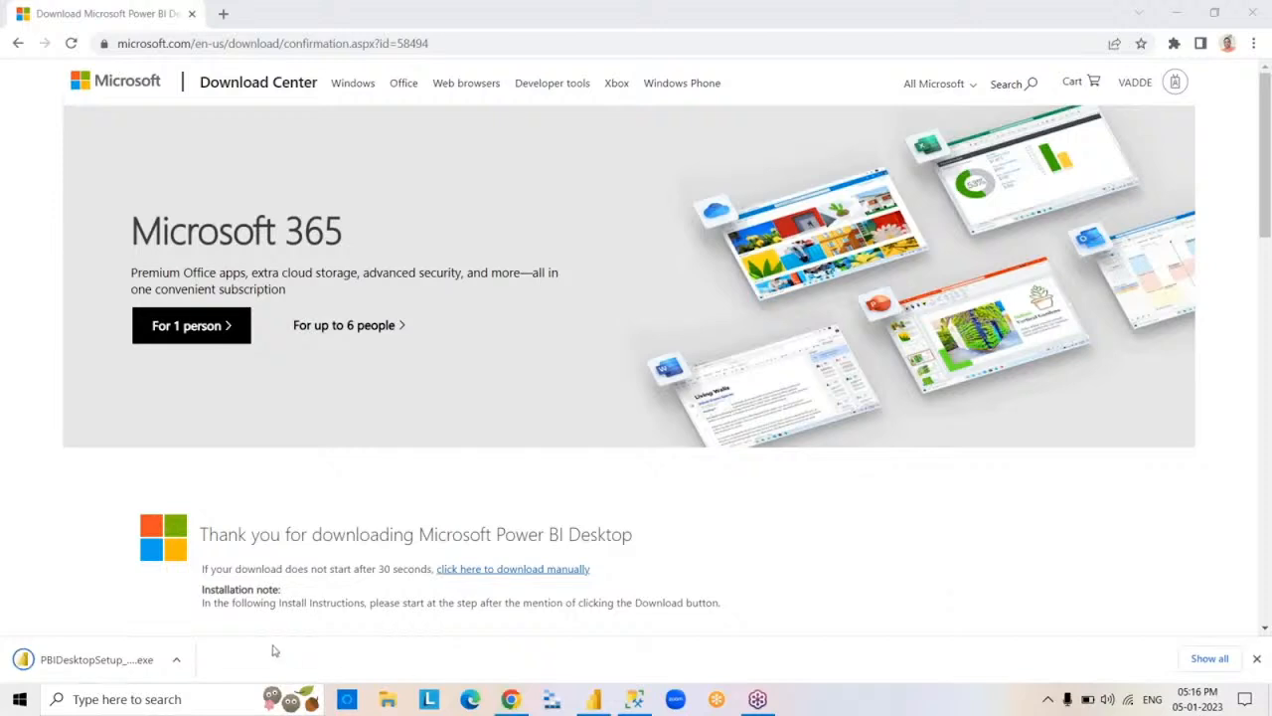
{"action": "left_click", "coordinate": [99, 660]}
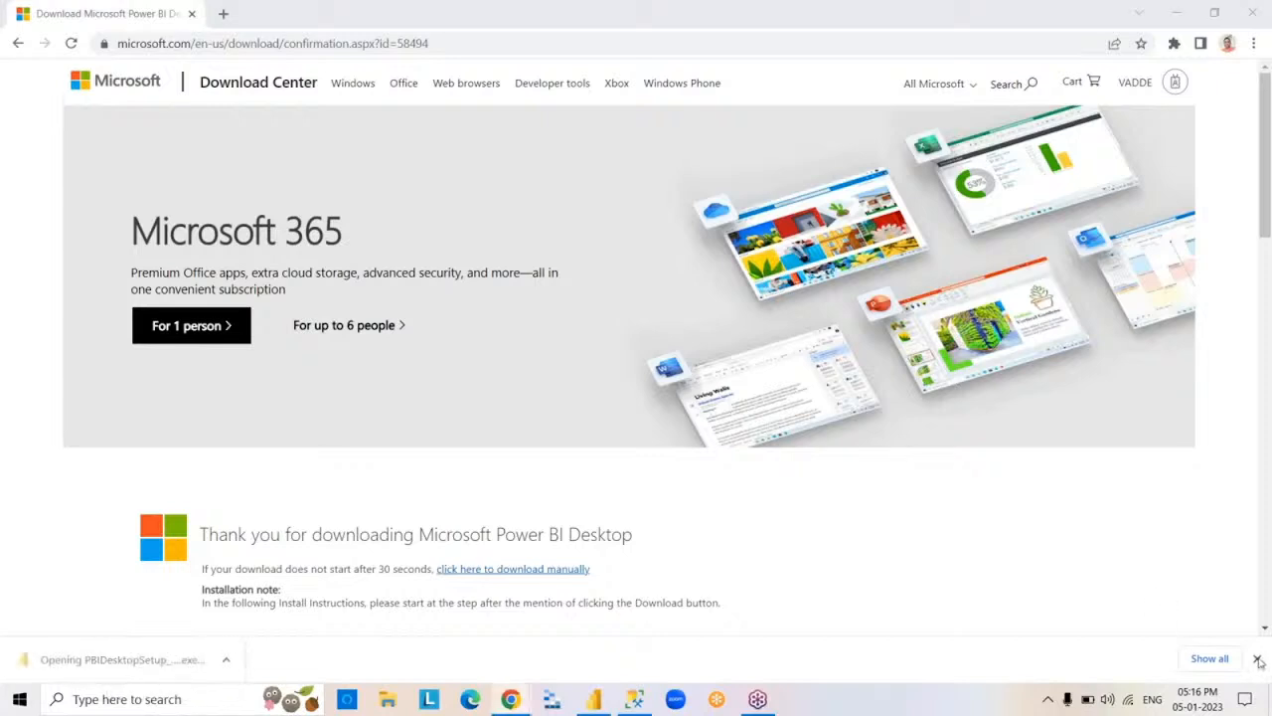
{"action": "left_click", "coordinate": [1258, 13]}
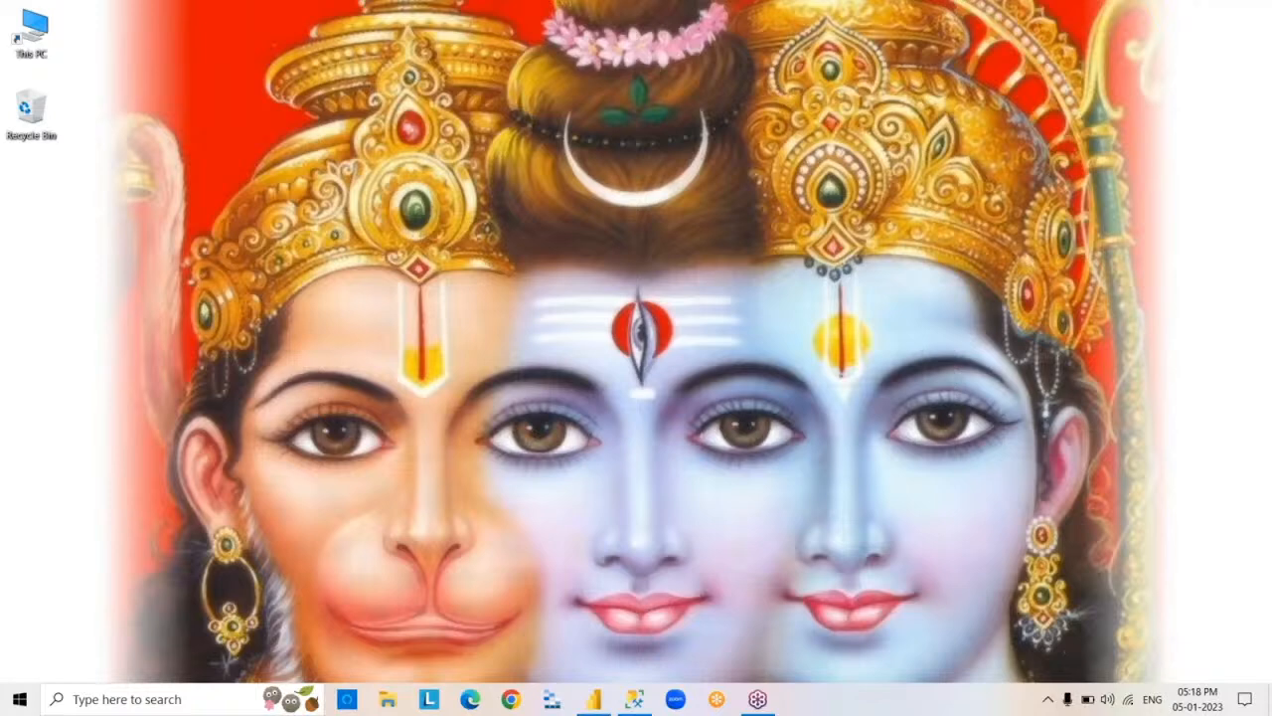
Try to run PBIDesktopSetup_x64 from the Downloads folder in File Explorer, ignoring the request to close Power BI Desktop.
{"action": "left_click", "coordinate": [389, 700]}
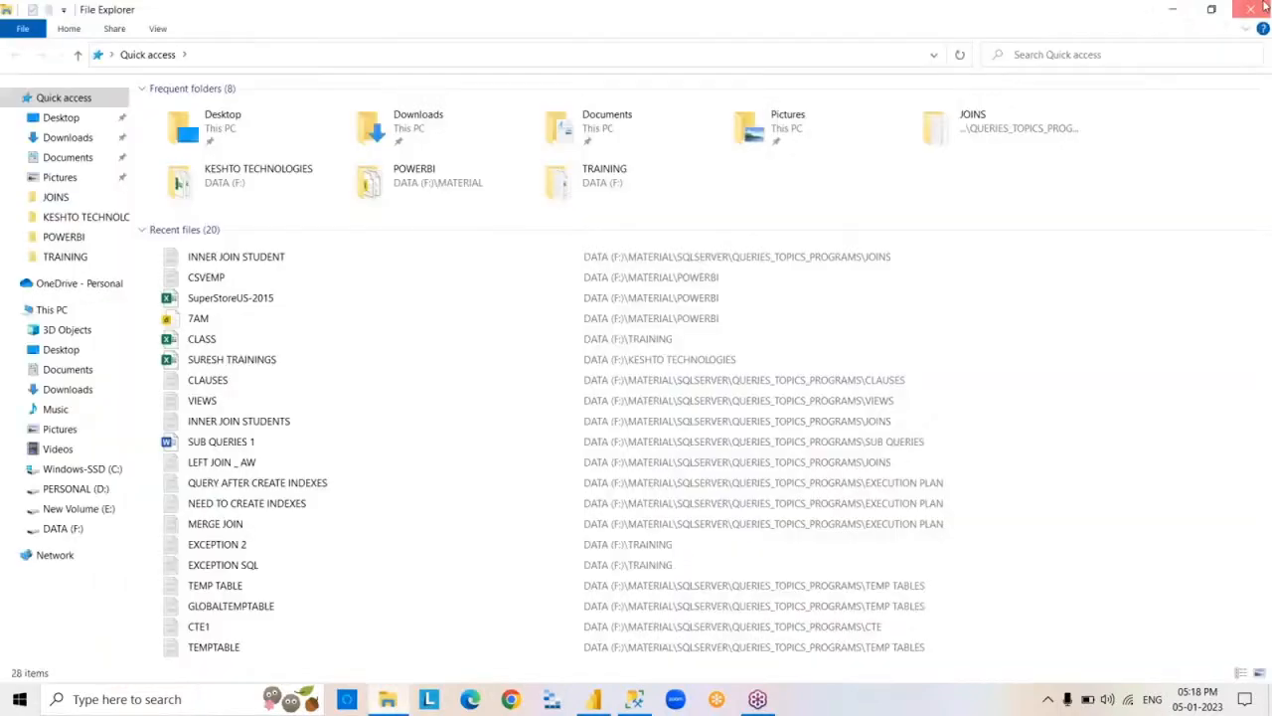
{"action": "left_click", "coordinate": [1251, 9]}
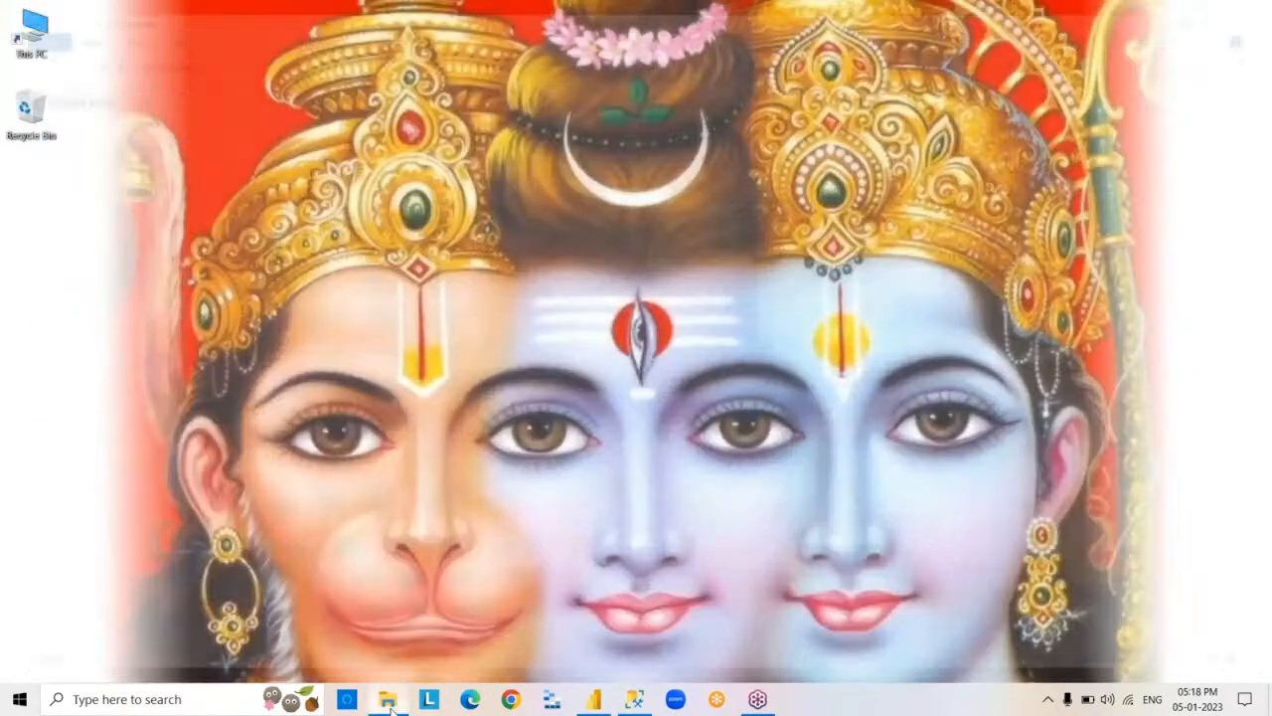
{"action": "left_click", "coordinate": [389, 700]}
{"action": "left_click", "coordinate": [87, 138]}
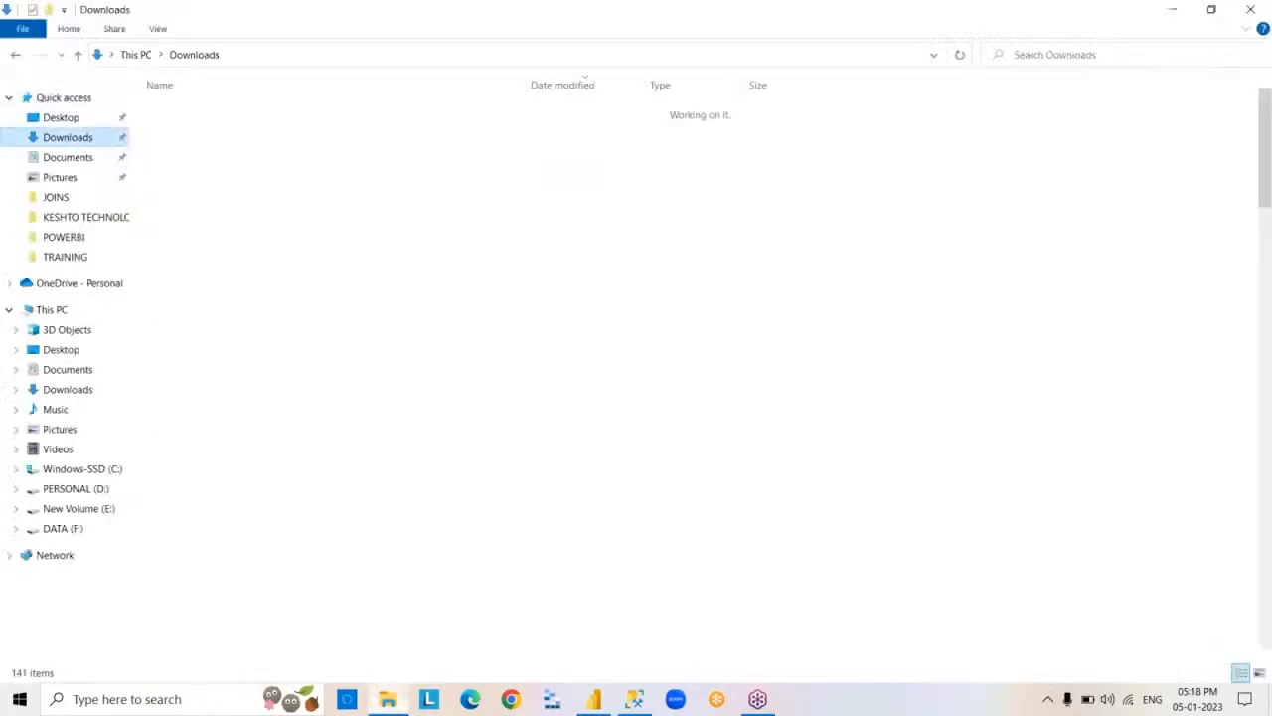
{"action": "double_click", "coordinate": [278, 130]}
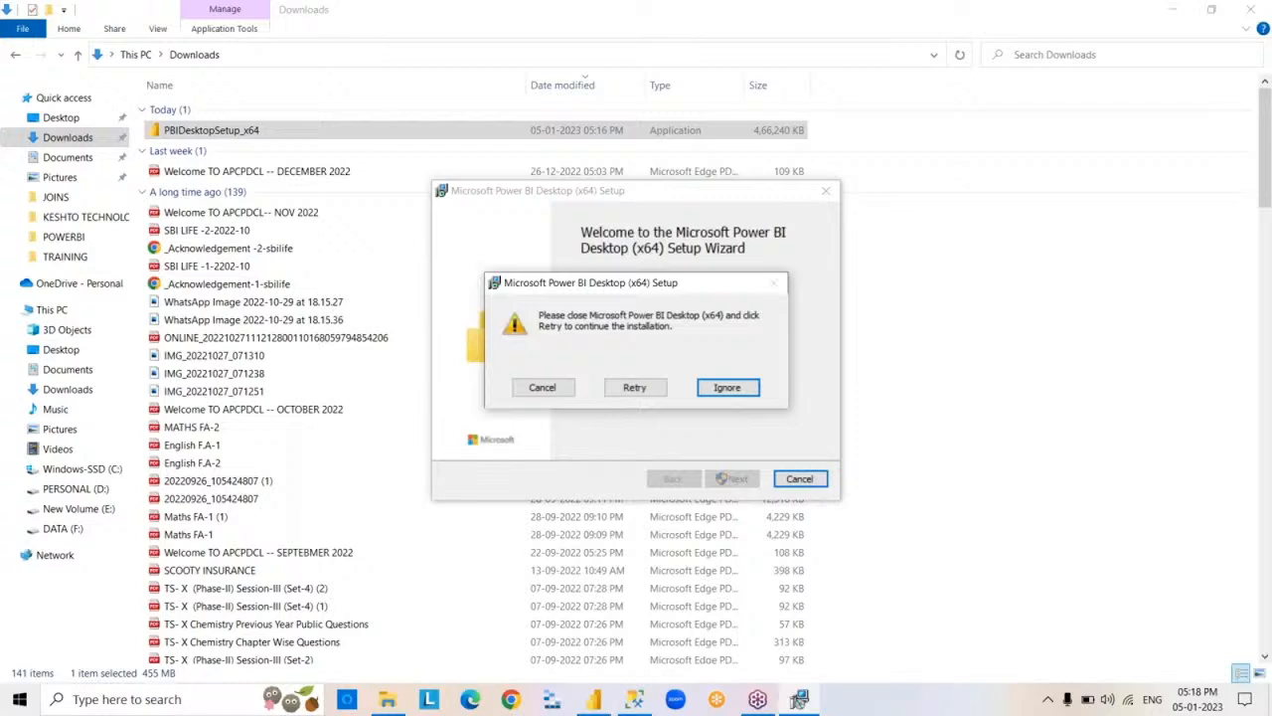
{"action": "left_click", "coordinate": [725, 389]}
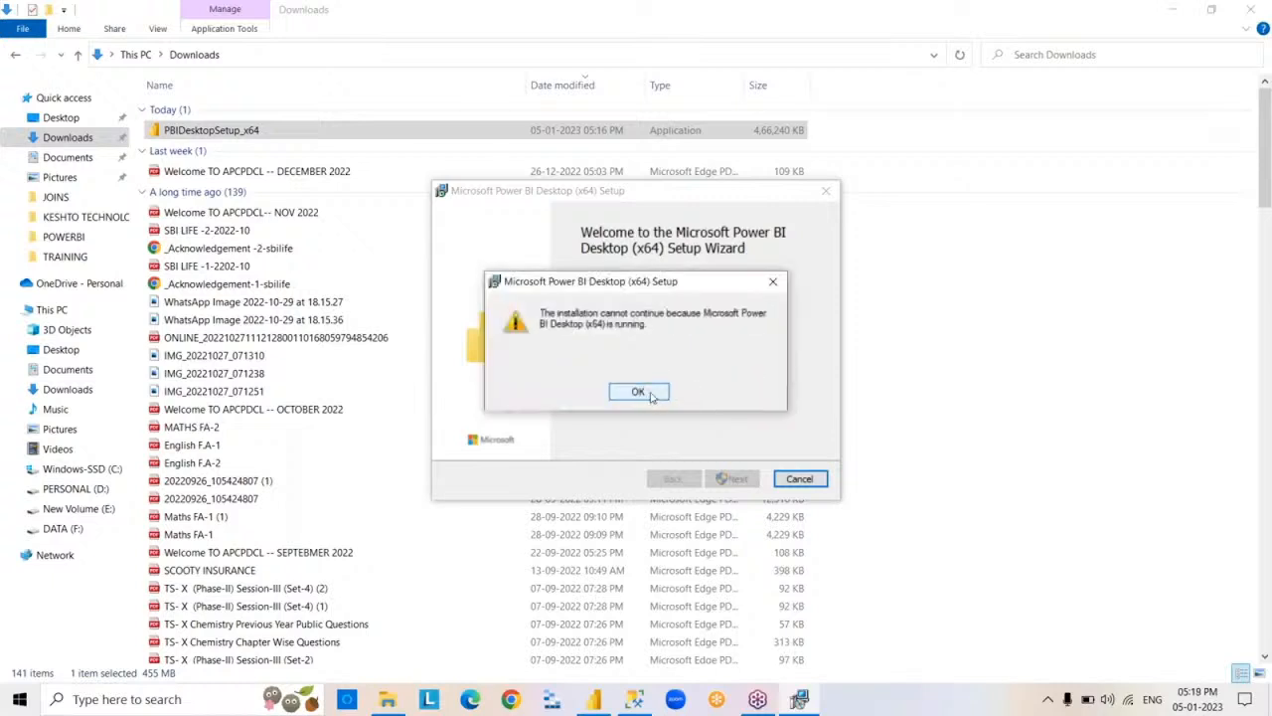
{"action": "left_click", "coordinate": [639, 391]}
{"action": "left_click", "coordinate": [731, 478]}
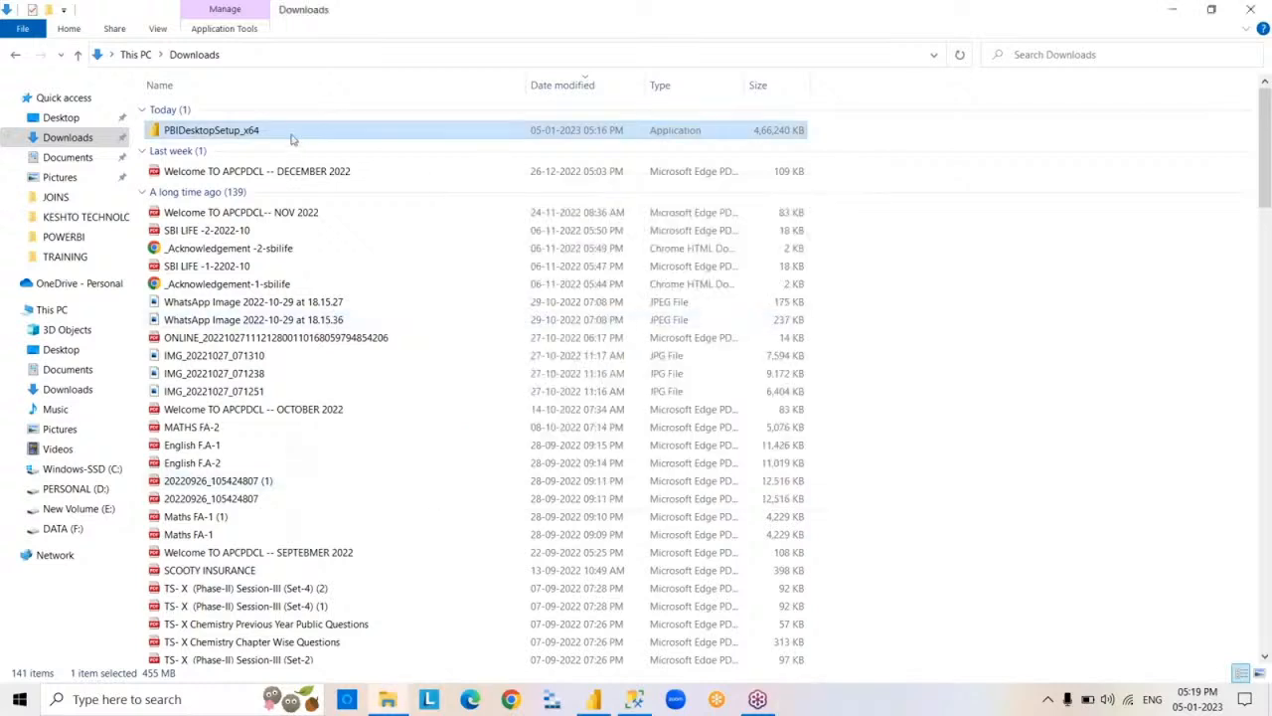
Run PBIDesktopSetup_x64 again, retrying and ignoring the request to close Power BI Desktop, and finish the setup wizard.
{"action": "double_click", "coordinate": [291, 139]}
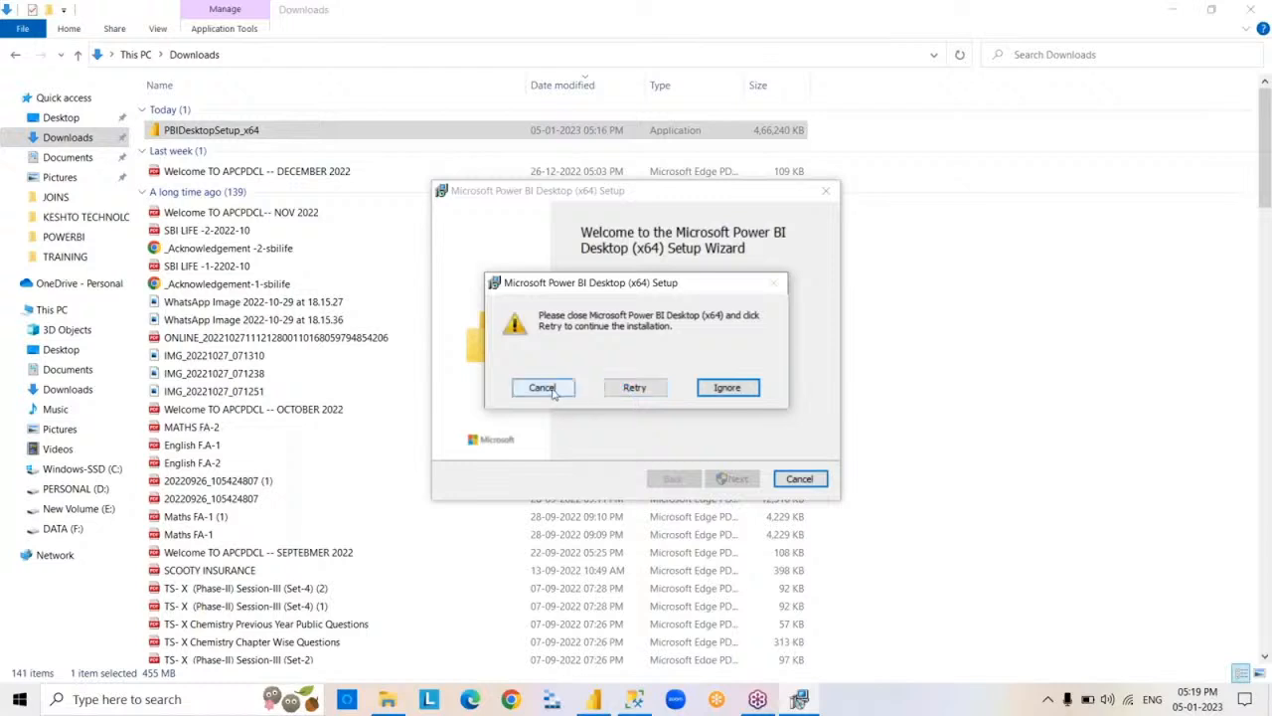
{"action": "left_click", "coordinate": [618, 390]}
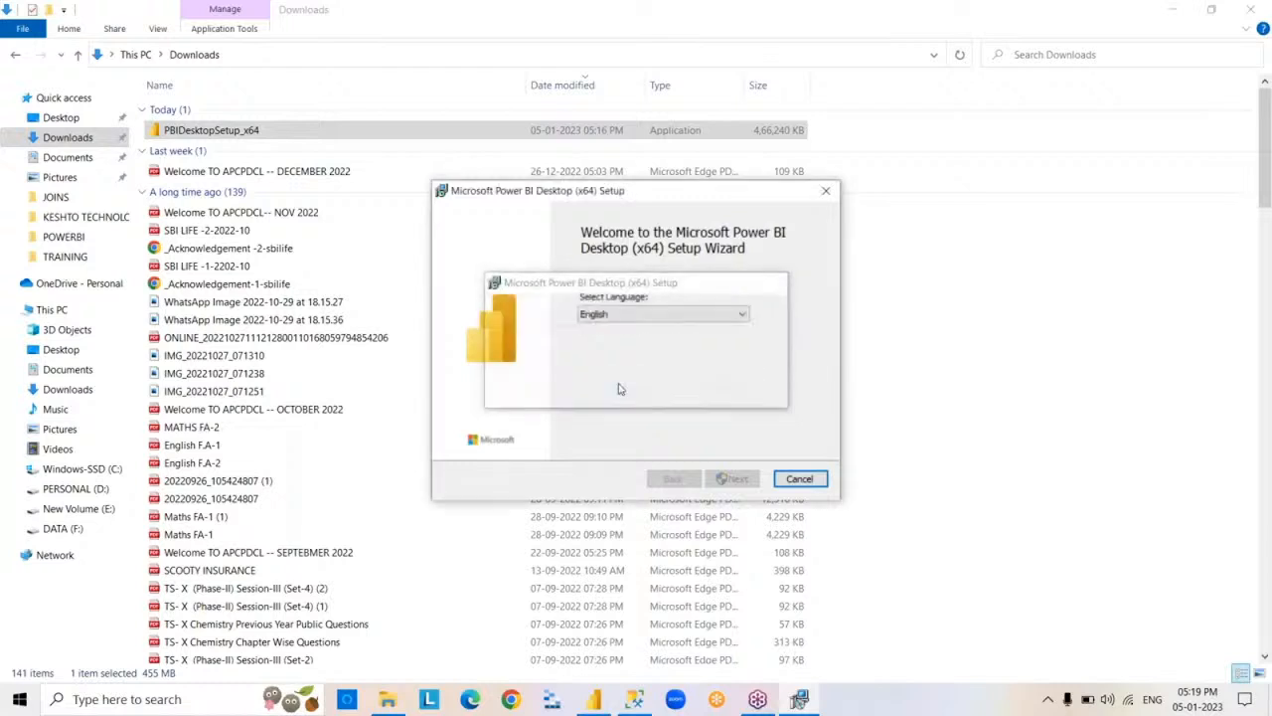
{"action": "left_click", "coordinate": [747, 393]}
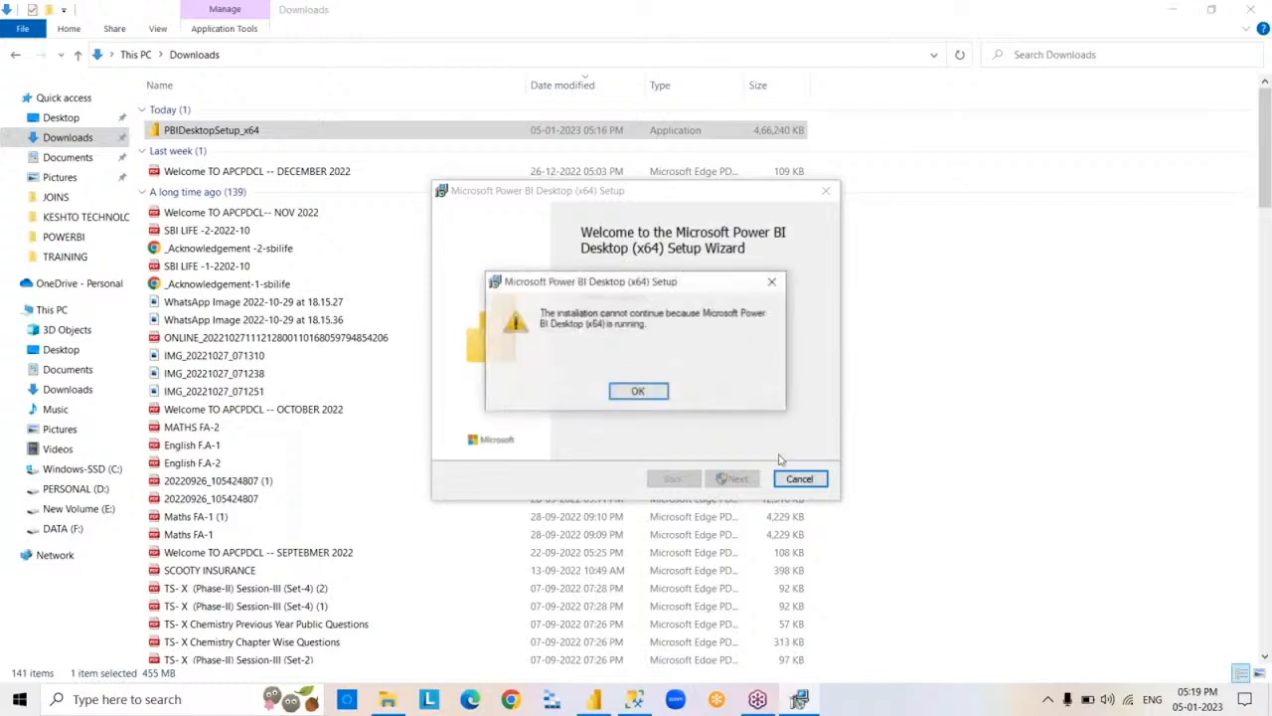
{"action": "left_click", "coordinate": [656, 395]}
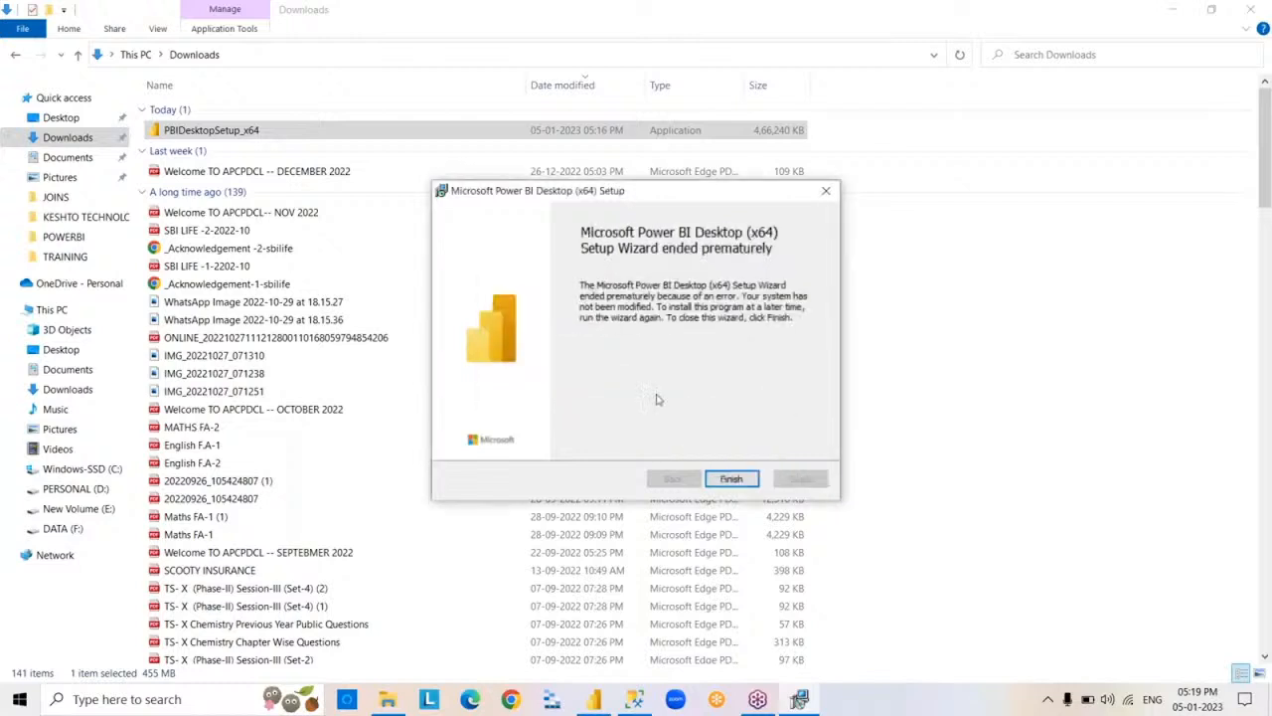
{"action": "left_click", "coordinate": [733, 479]}
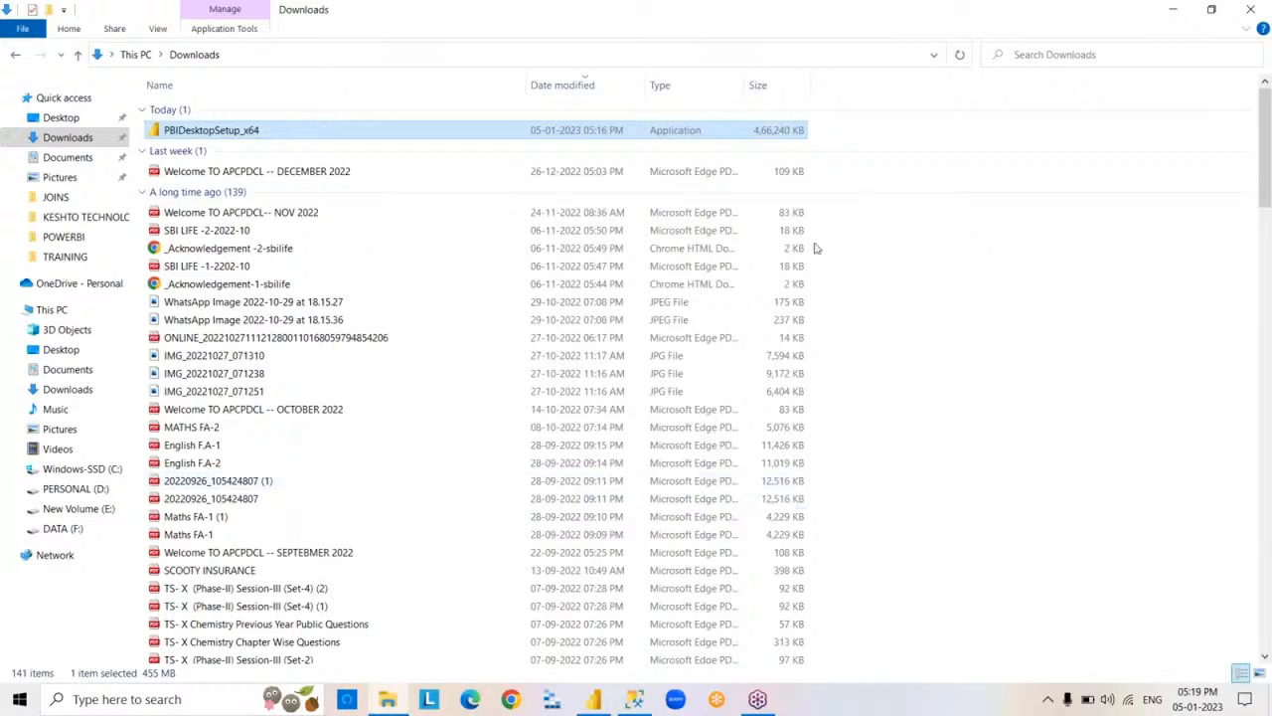
Try to permanently delete PBIDesktopSetup_x64 from the Downloads folder, and close File Explorer.
{"action": "key", "text": "shift+Delete"}
{"action": "key", "text": "Return"}
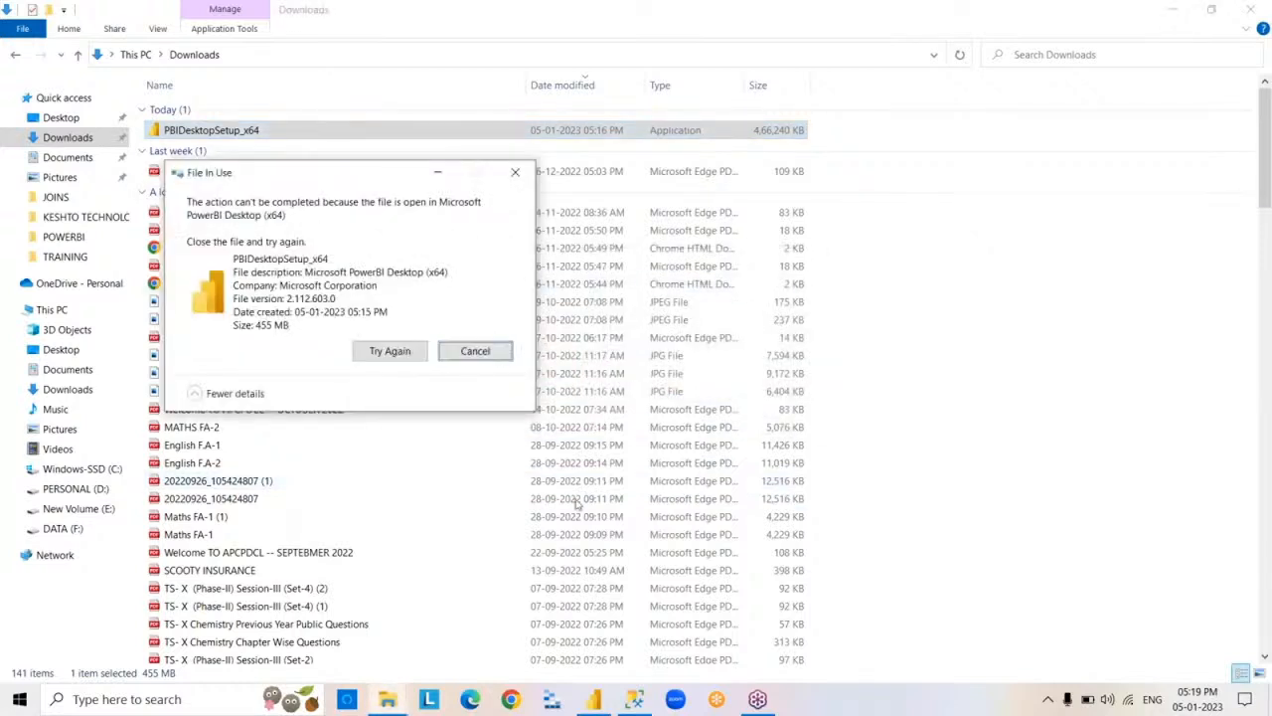
{"action": "key", "text": "Escape"}
{"action": "left_click", "coordinate": [1250, 9]}
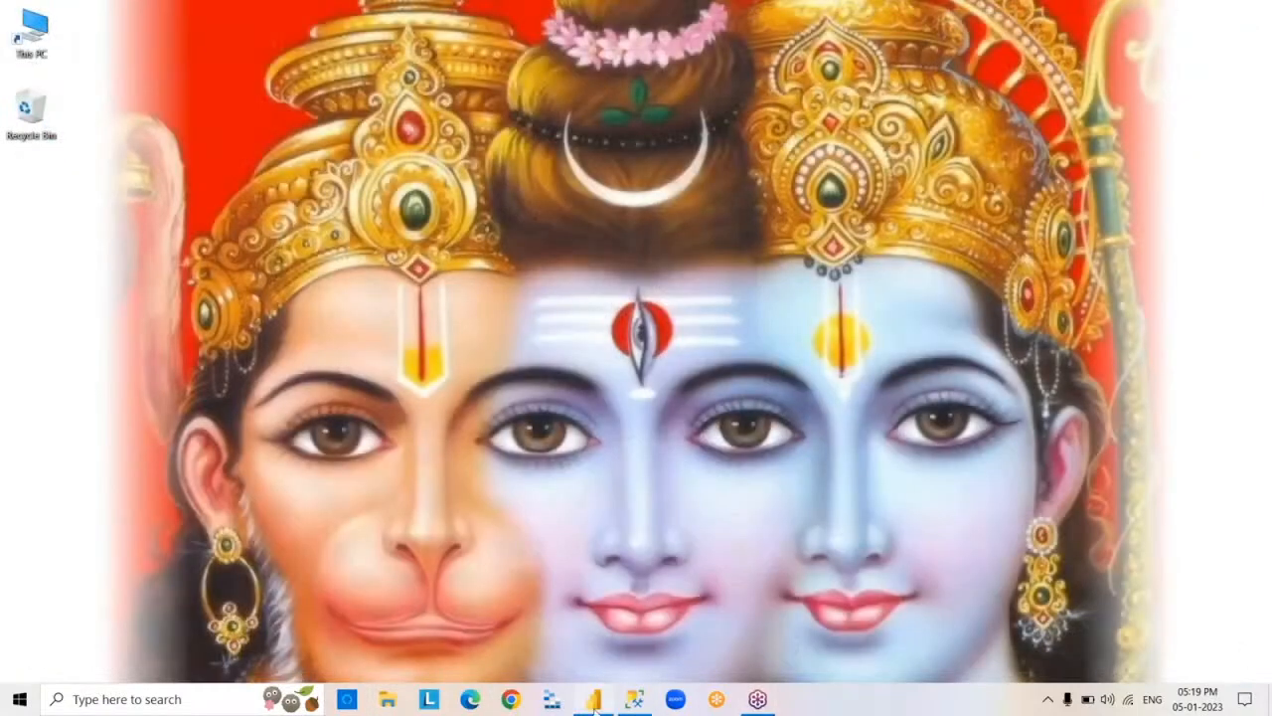
Switch to the blank untitled report in Power BI Desktop.
{"action": "left_click", "coordinate": [593, 700]}
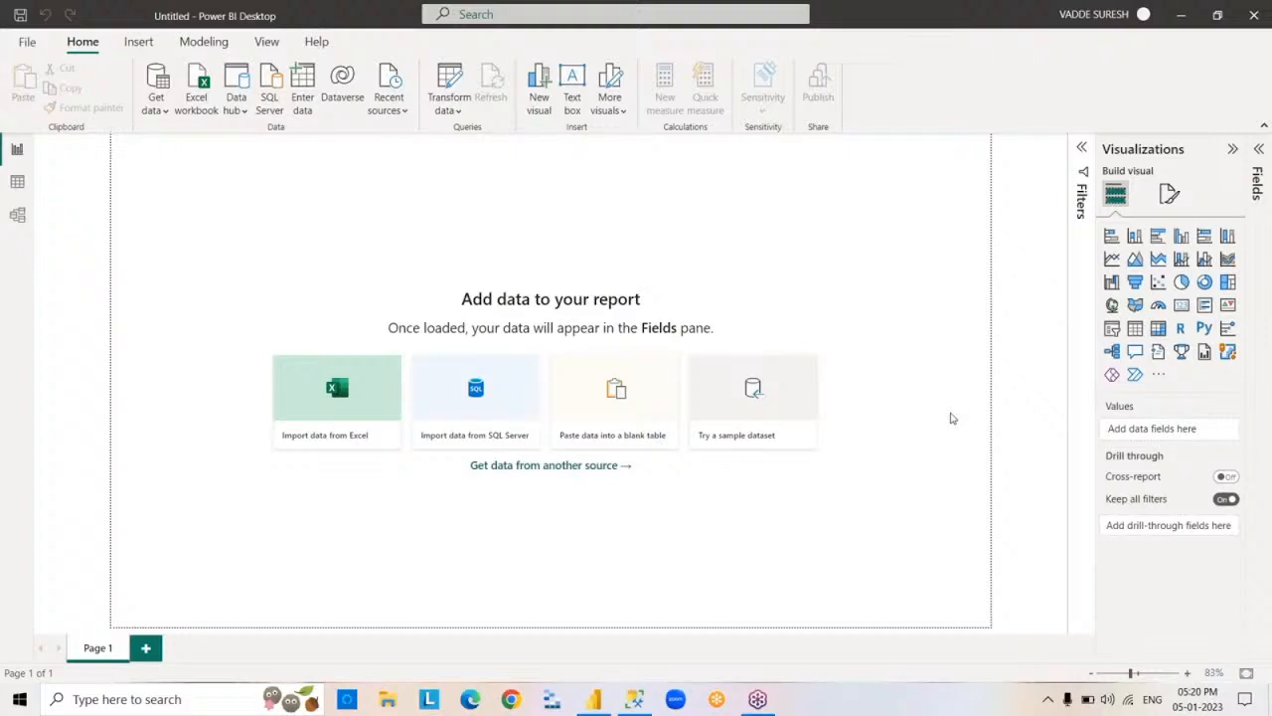
Expand the Fields pane, and look at the empty Data view and the list of common data sources.
{"action": "left_click", "coordinate": [1258, 301]}
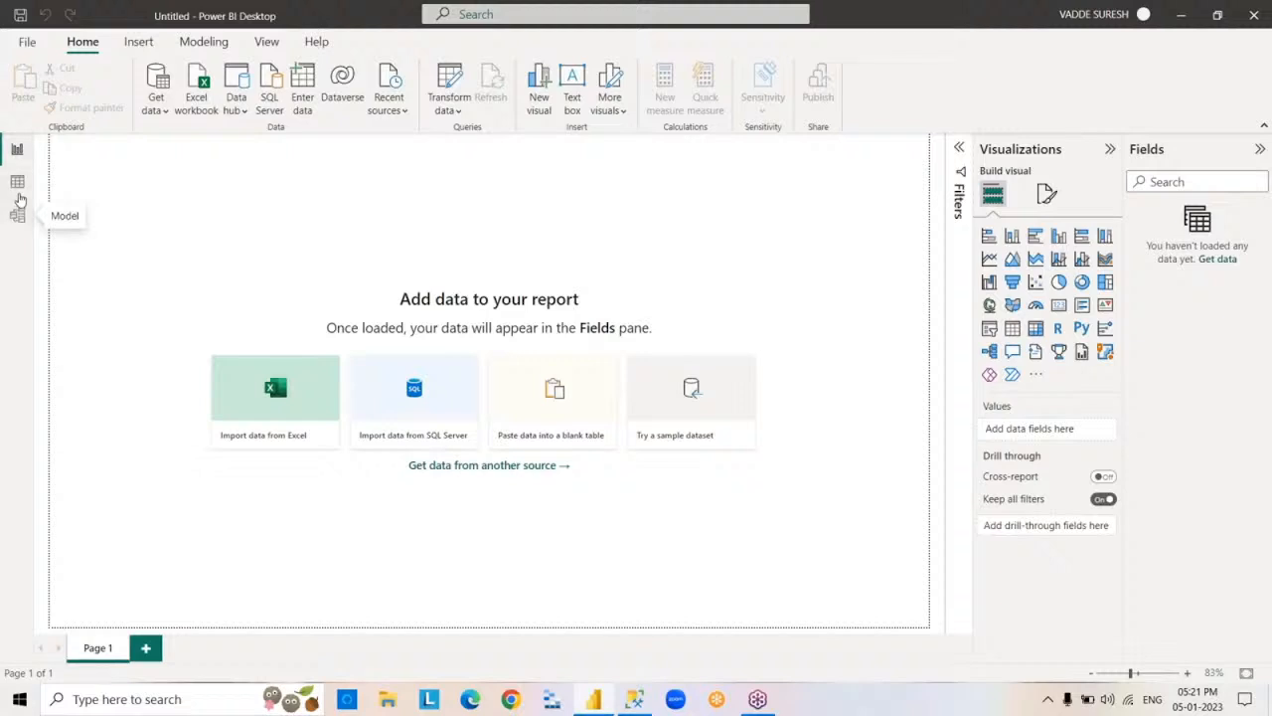
{"action": "left_click", "coordinate": [18, 186]}
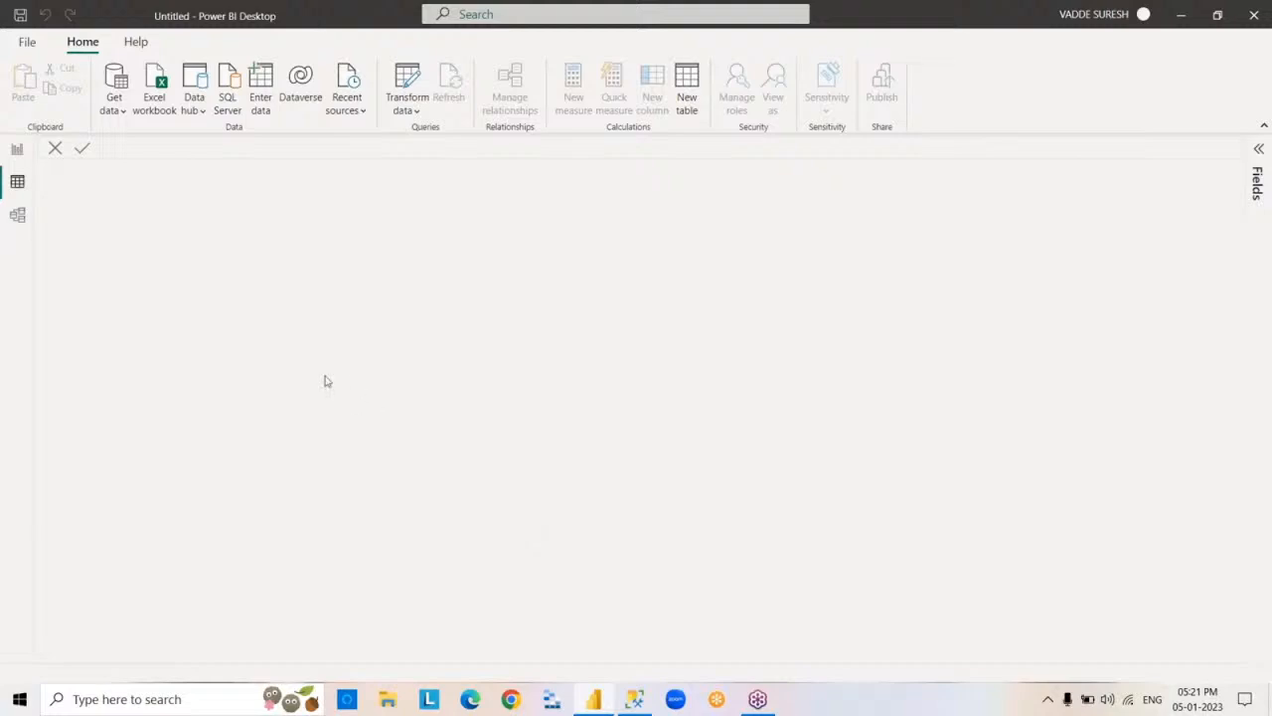
{"action": "left_click", "coordinate": [17, 149]}
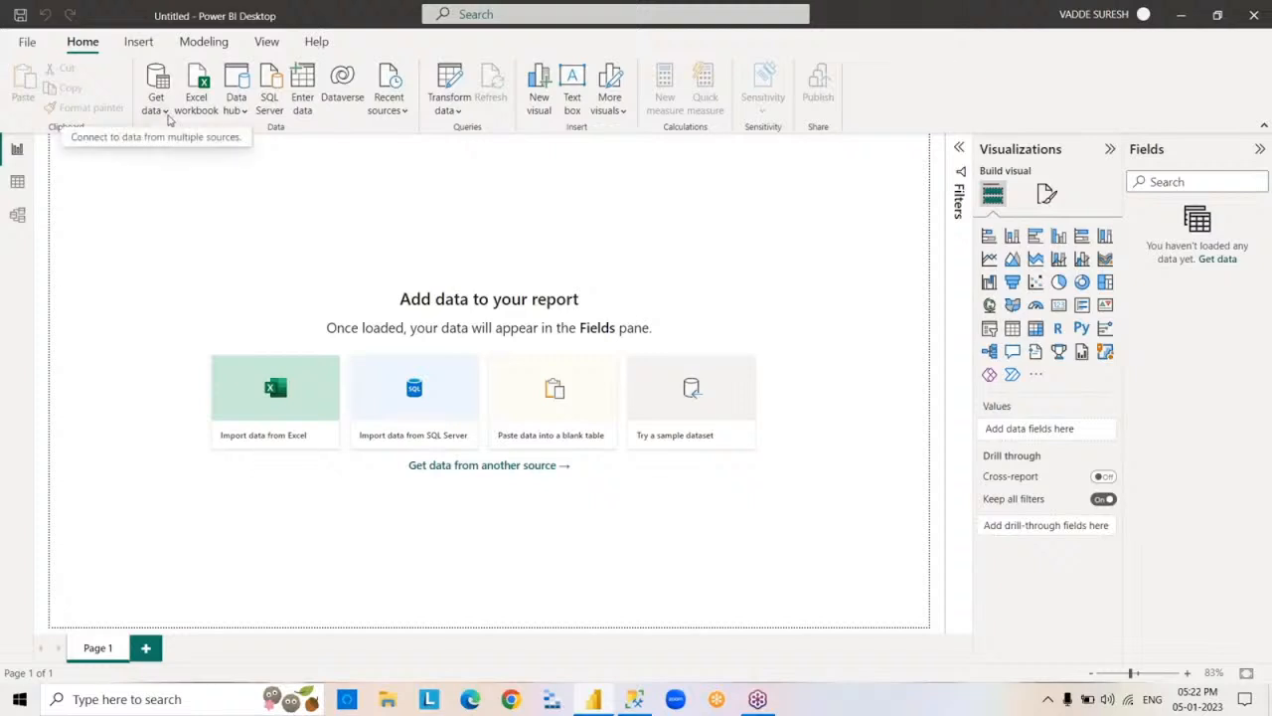
{"action": "left_click", "coordinate": [165, 111]}
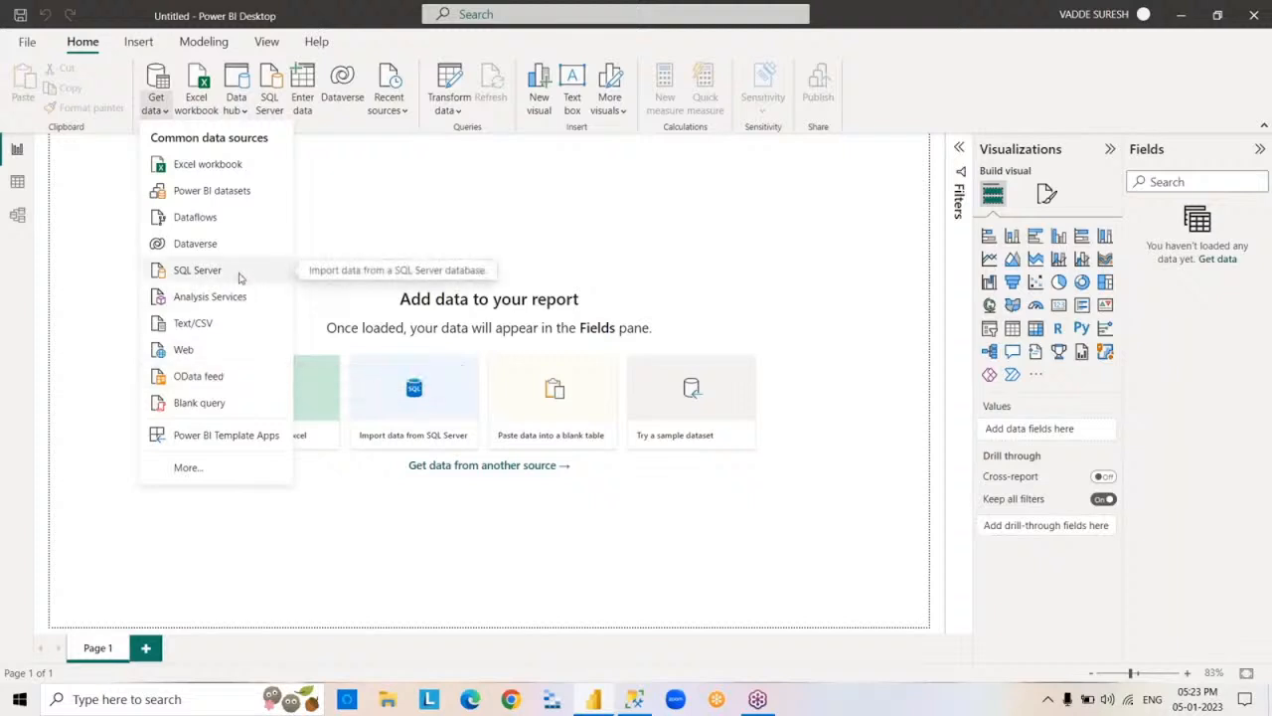
{"action": "left_click", "coordinate": [588, 212]}
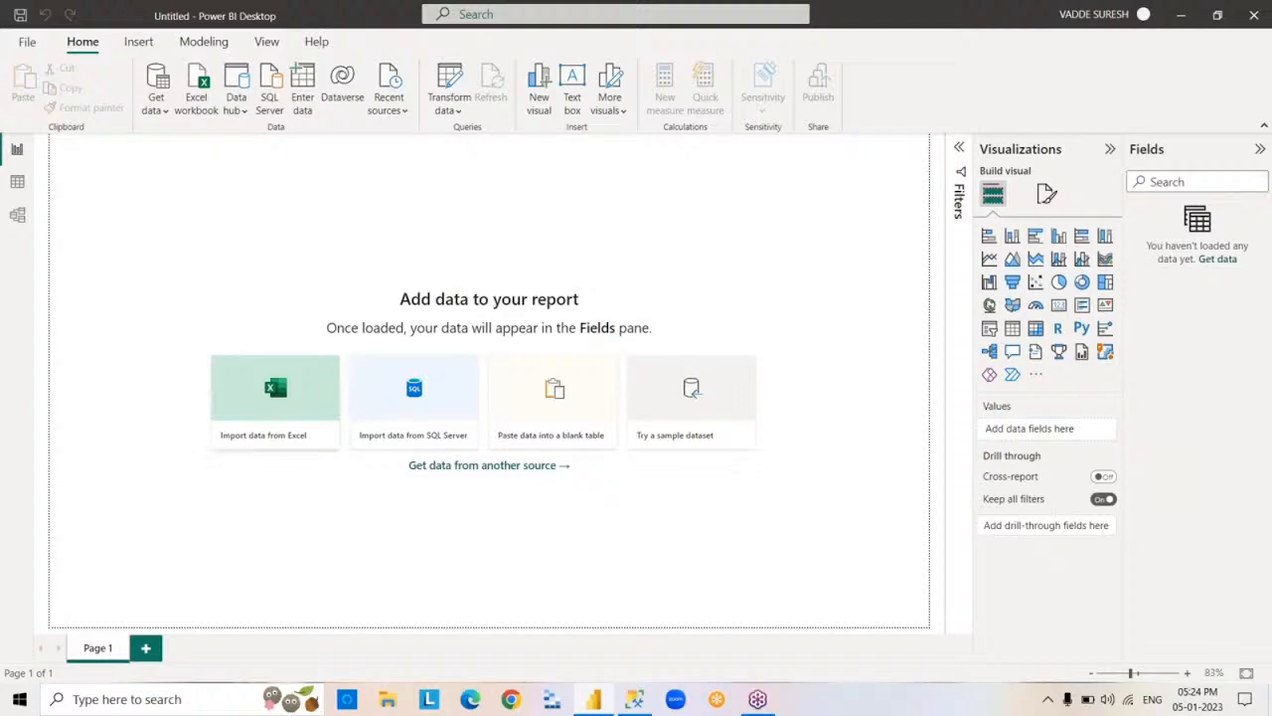
Save the report as 5PM in Power BI file (*.pbix) format in the POWERBI folder.
{"action": "left_click", "coordinate": [30, 44]}
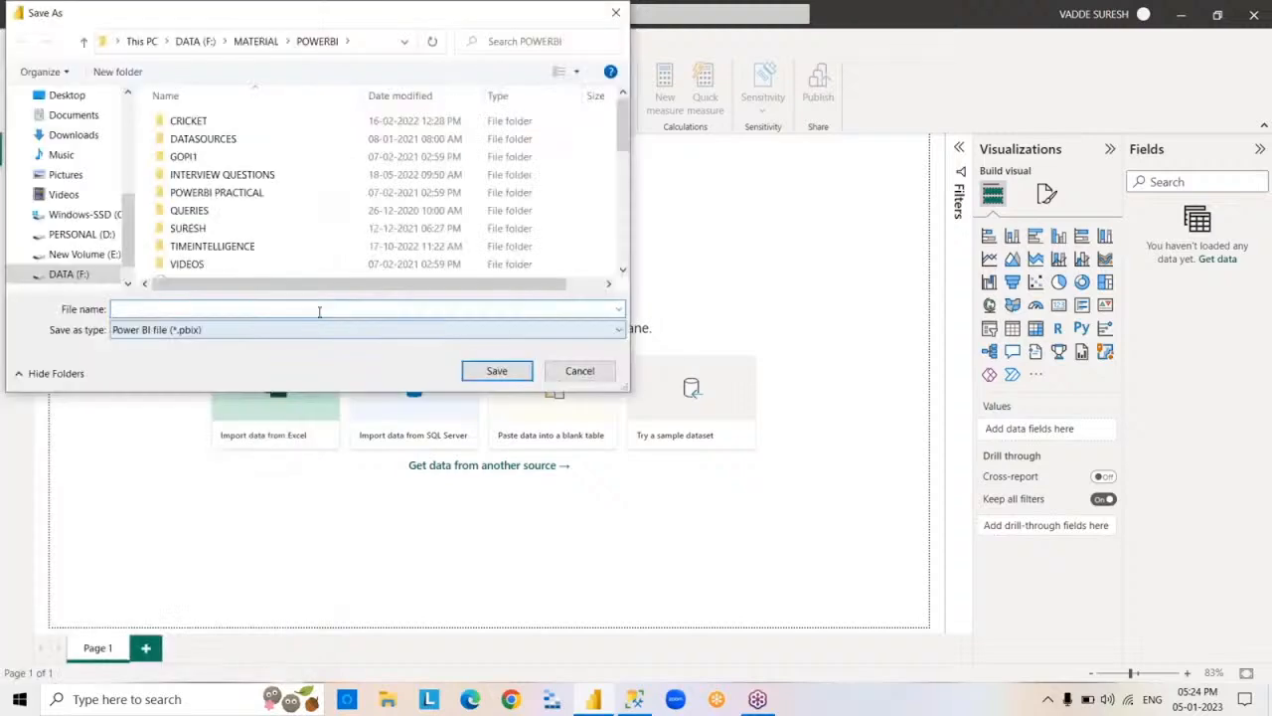
{"action": "type", "text": "5PM"}
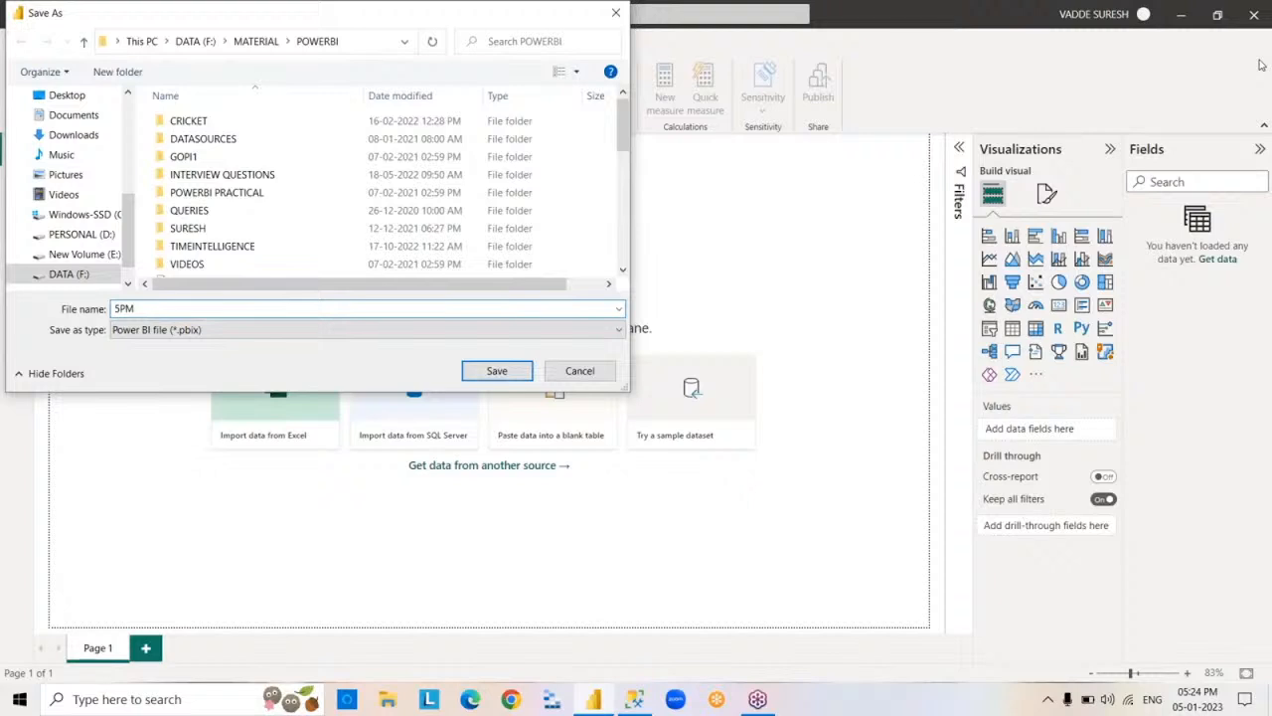
{"action": "left_click", "coordinate": [190, 336]}
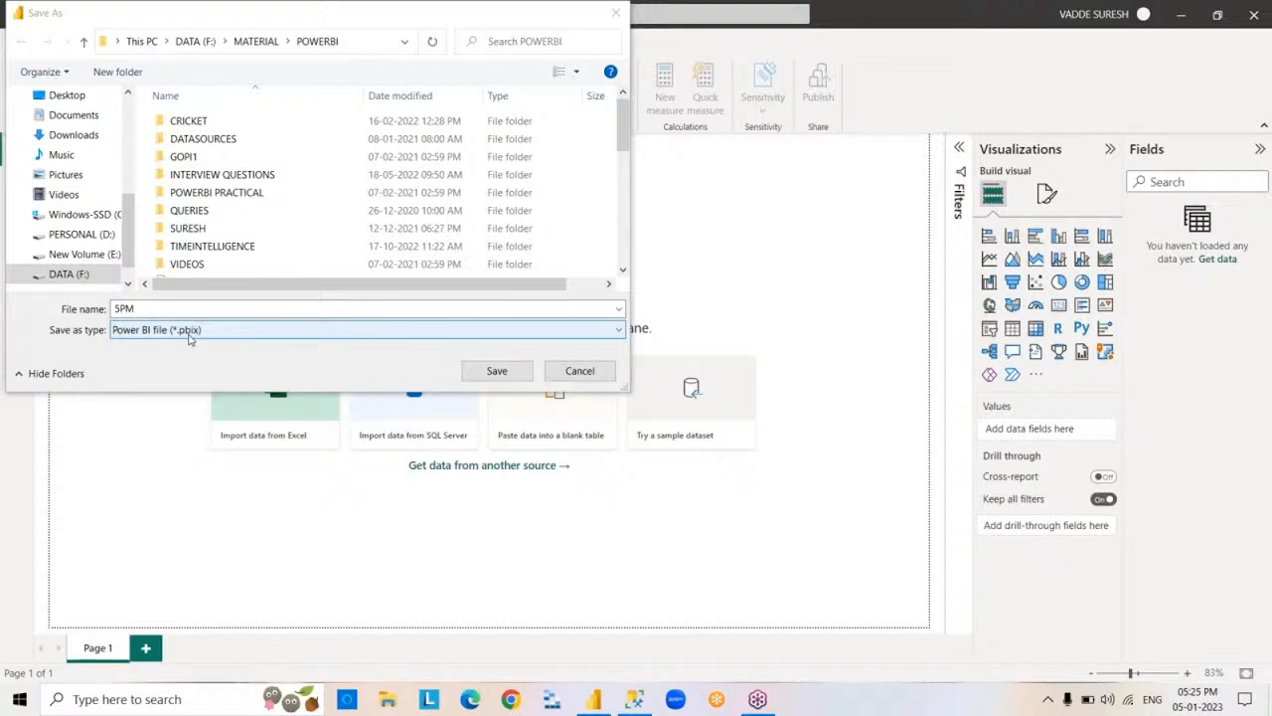
{"action": "key", "text": "Return"}
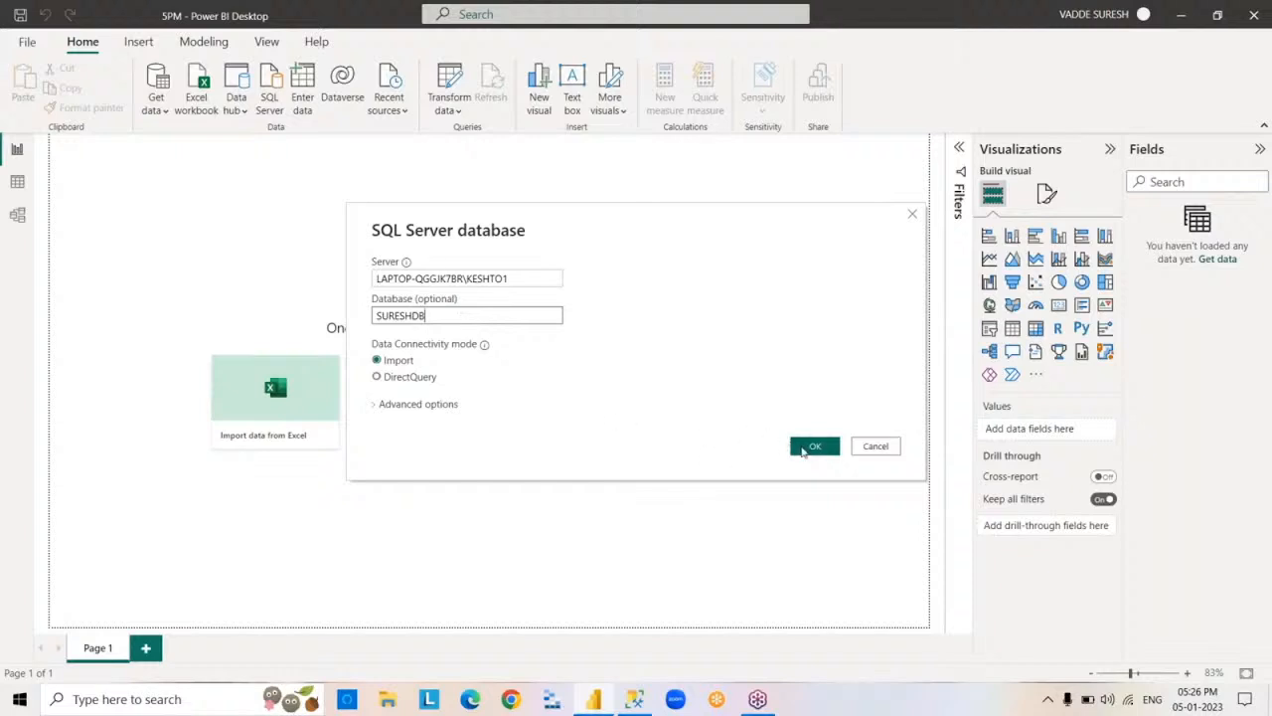
Connect to the SURESHDB SQL Server database in Import mode and load the DEPT, DEPT1 and EMP tables.
{"action": "left_click", "coordinate": [809, 447]}
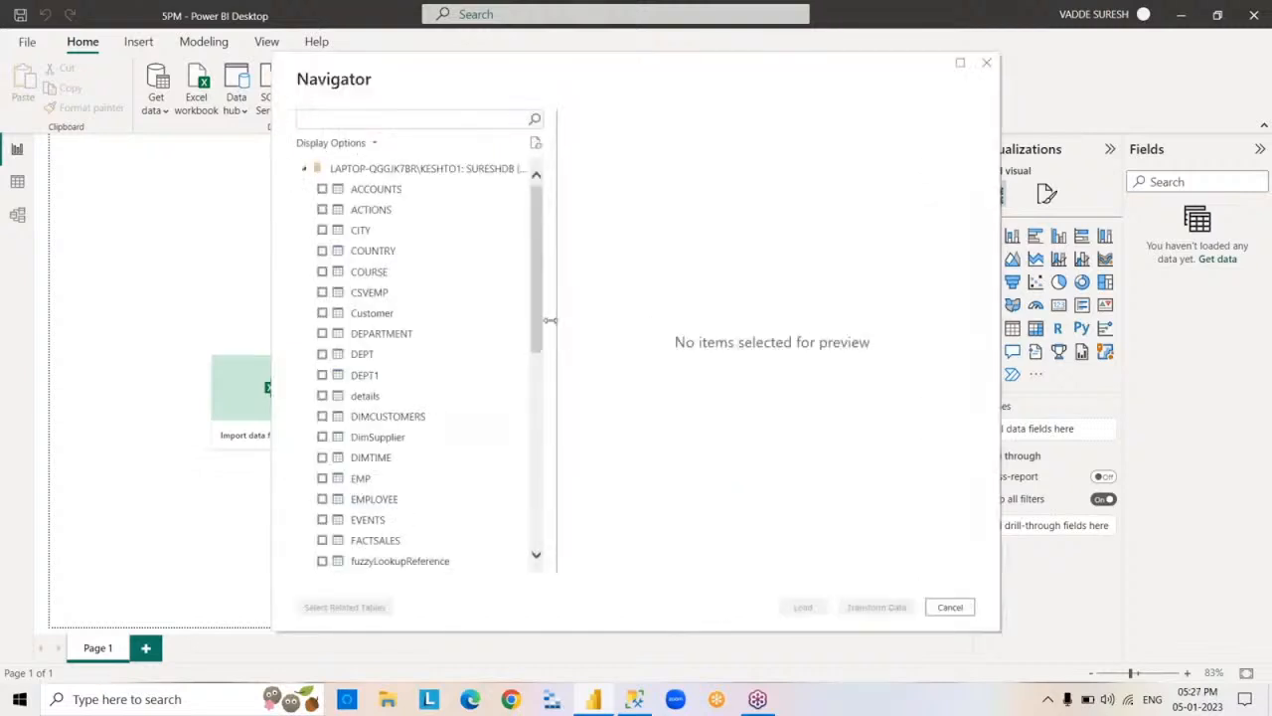
{"action": "left_click_drag", "start_coordinate": [537, 290], "coordinate": [543, 195]}
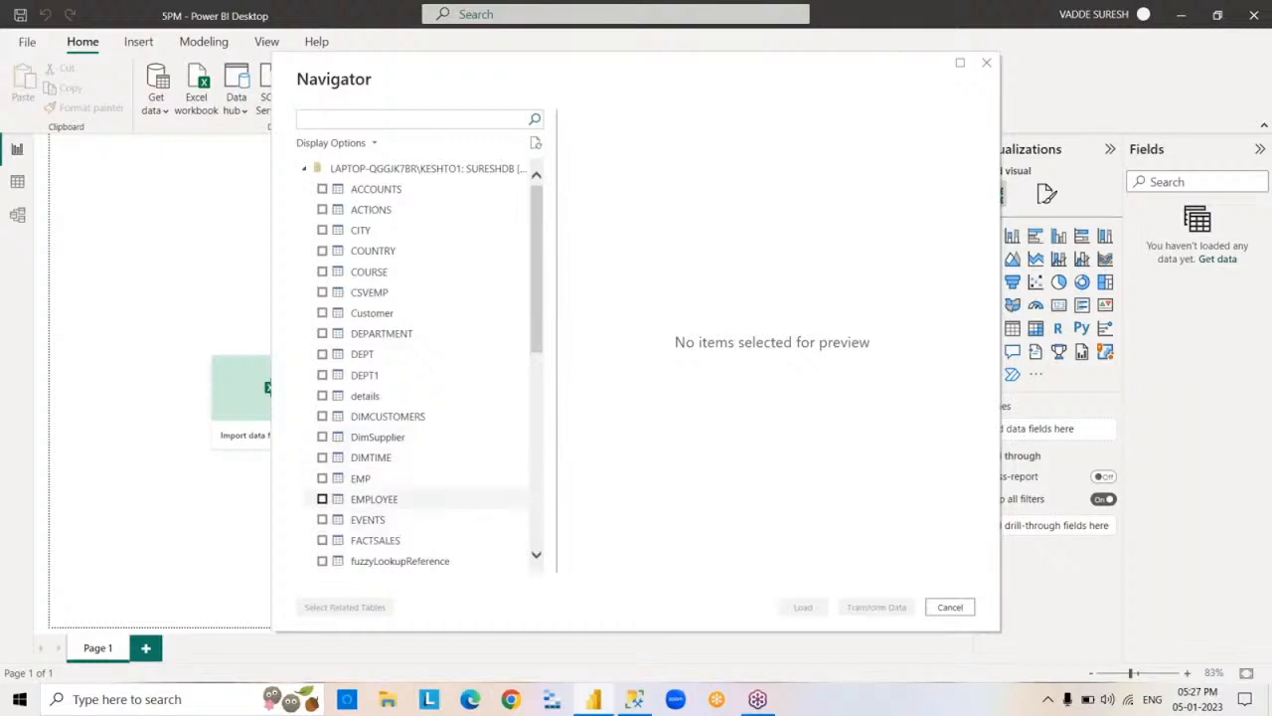
{"action": "left_click", "coordinate": [321, 478]}
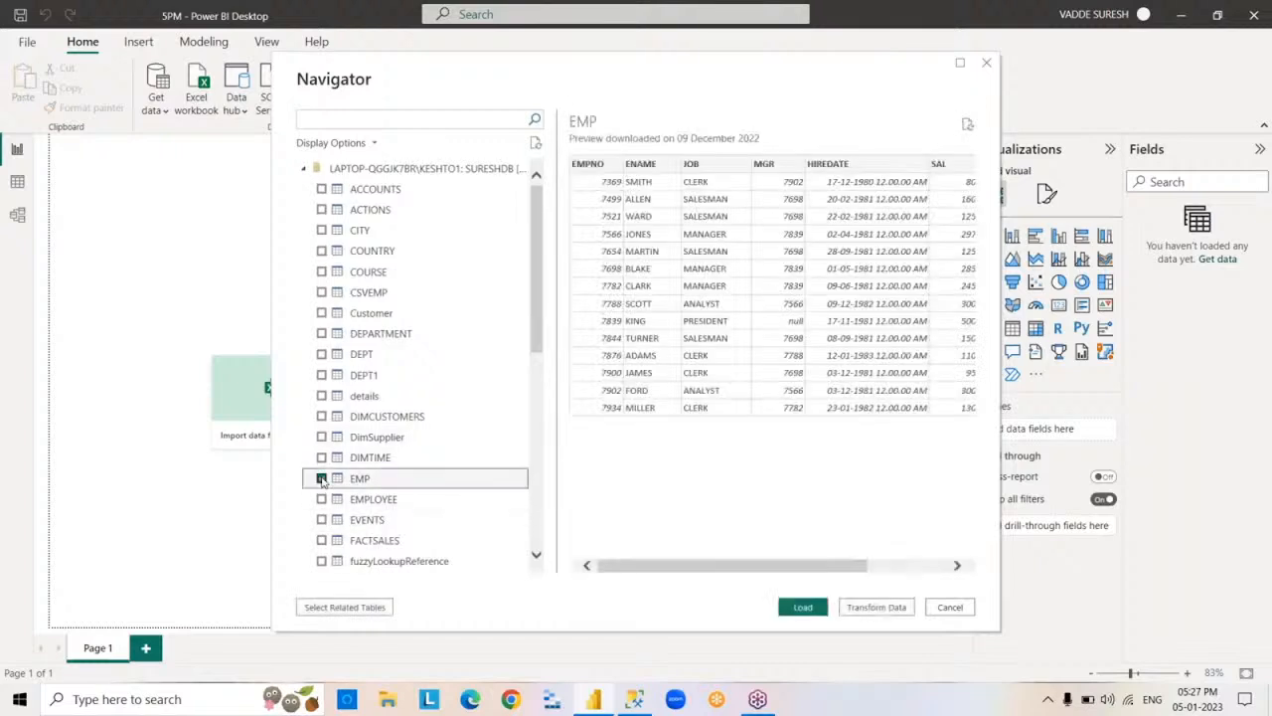
{"action": "left_click", "coordinate": [321, 354]}
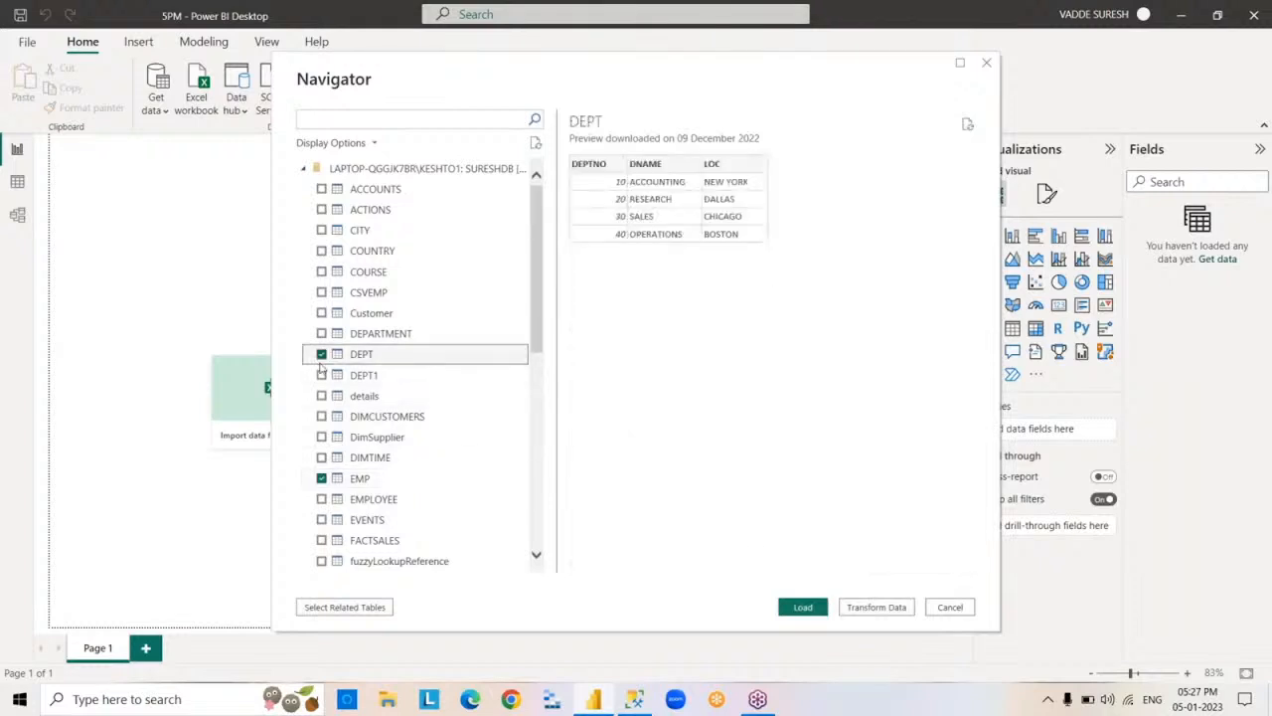
{"action": "left_click", "coordinate": [321, 375]}
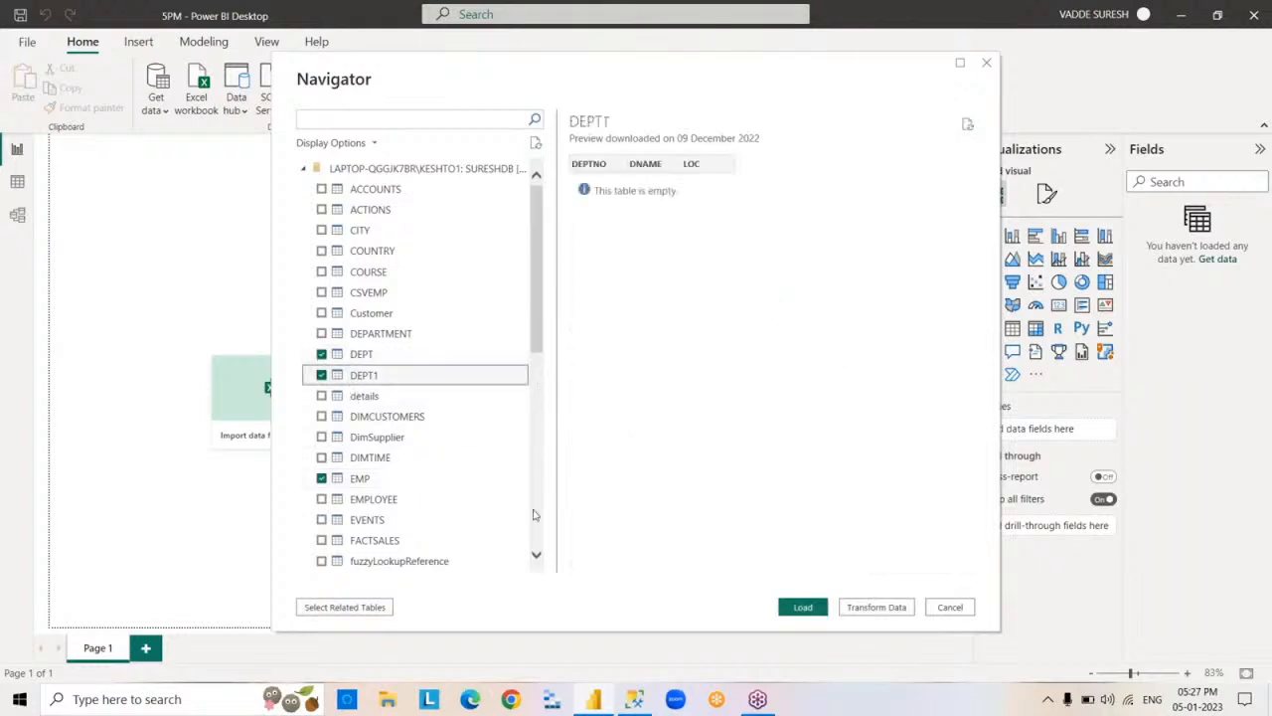
{"action": "left_click", "coordinate": [803, 606]}
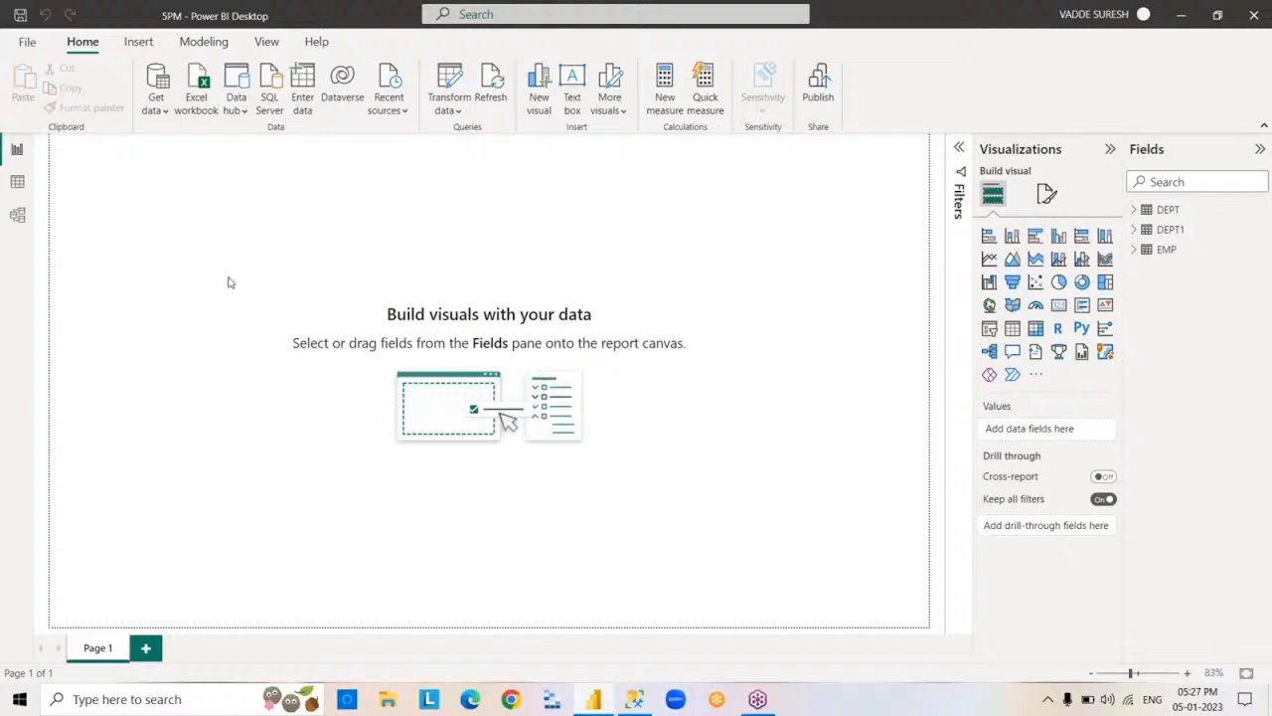
Examine the EMP table's fields in Report view and its rows in Data view.
{"action": "left_click", "coordinate": [1135, 253]}
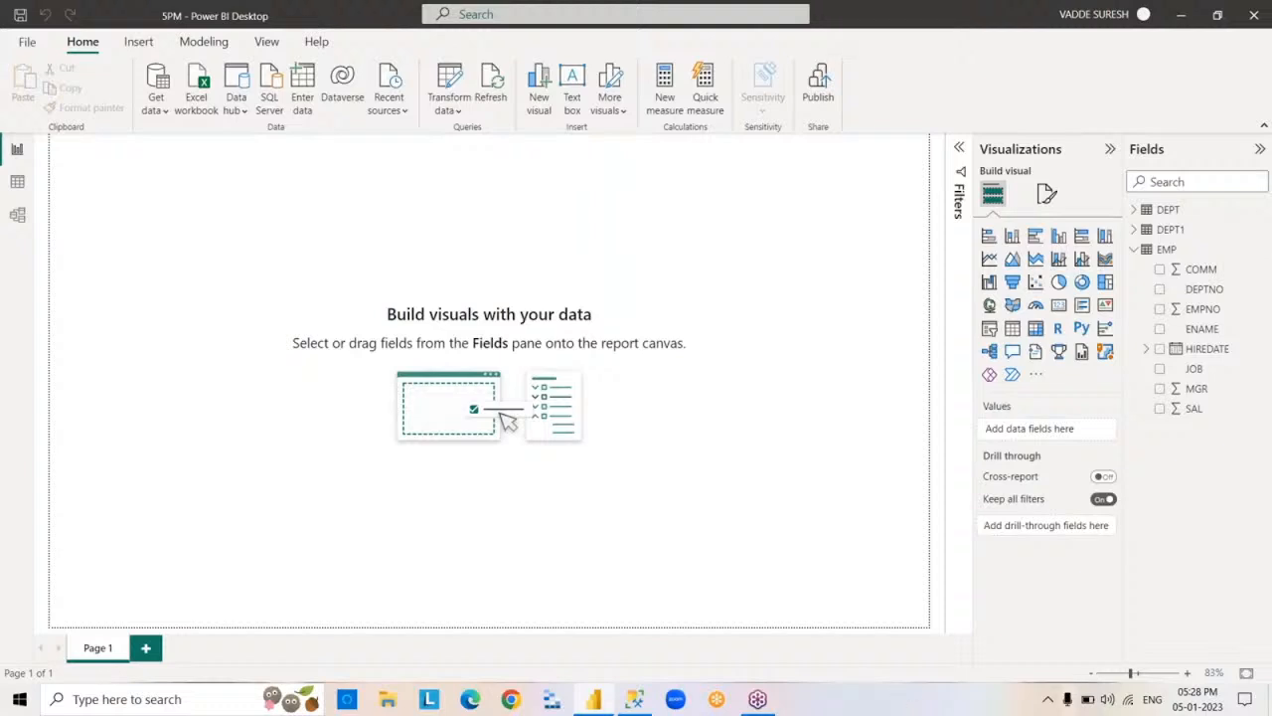
{"action": "left_click", "coordinate": [1134, 249]}
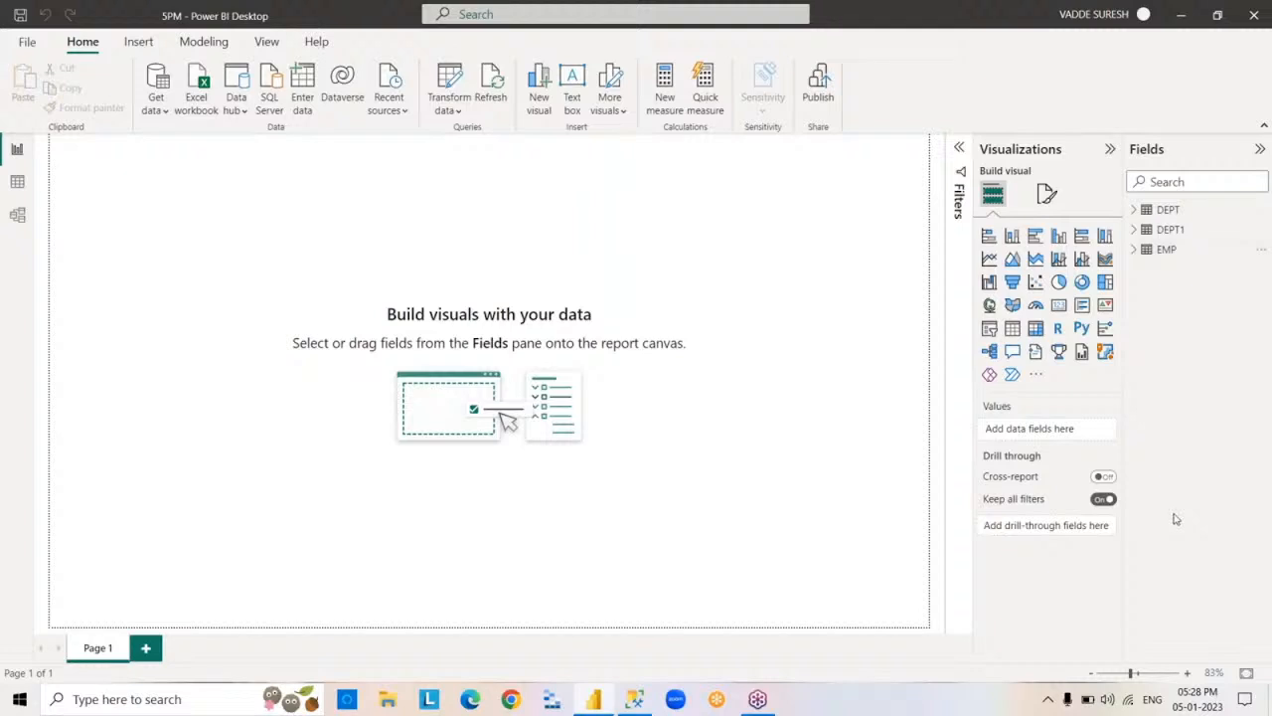
{"action": "left_click", "coordinate": [18, 185]}
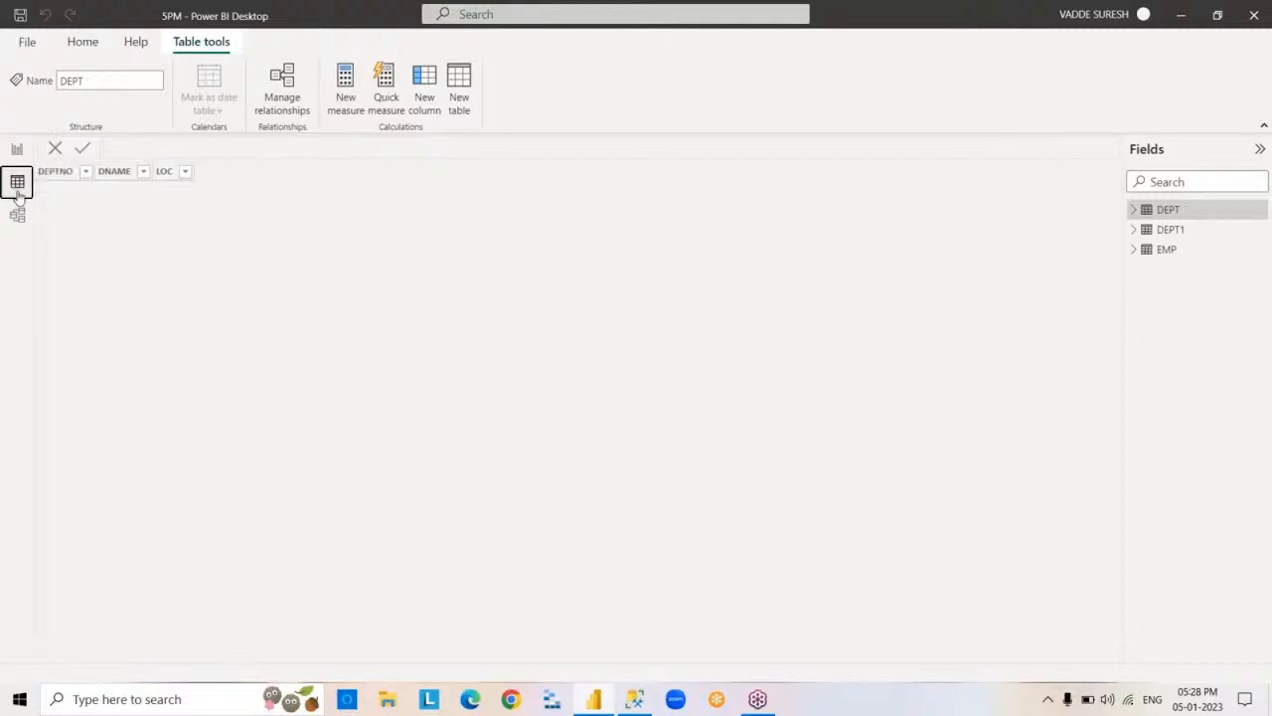
{"action": "left_click", "coordinate": [1165, 252]}
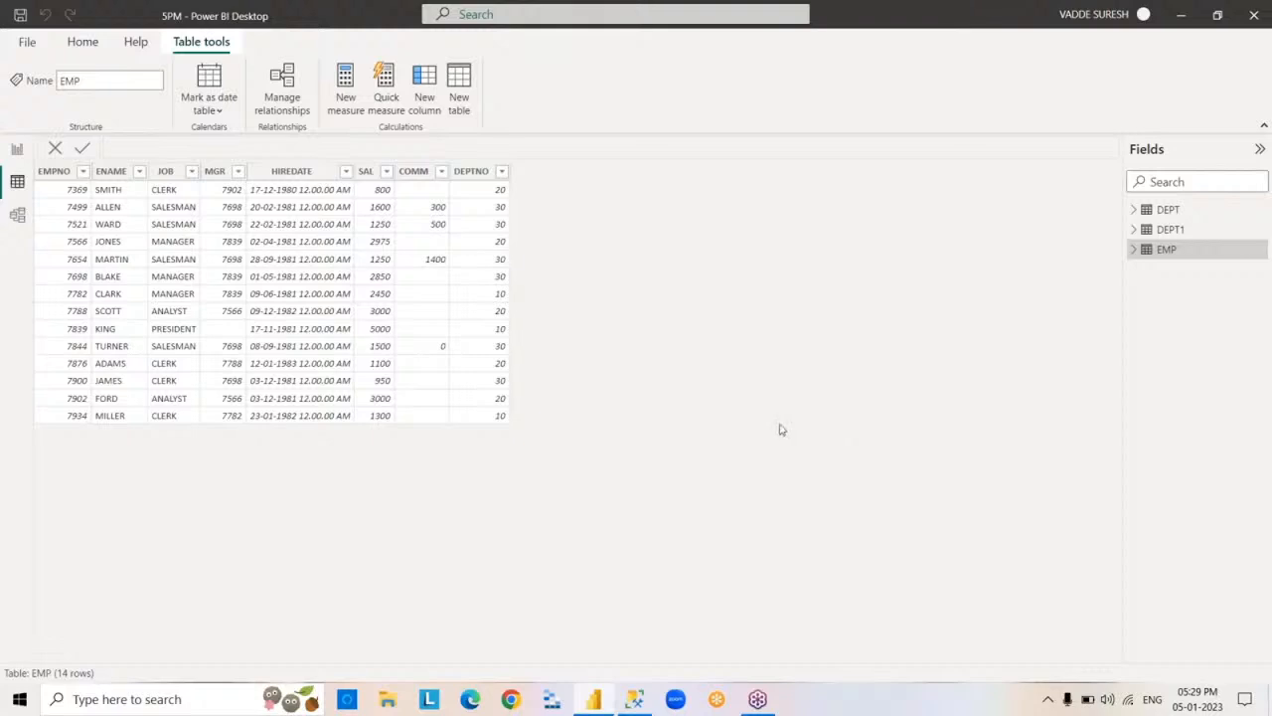
Set up another SQL Server connection to LAPTOP-QGGJK7BR\KESHTO1, database SURESHDB, in DirectQuery mode.
{"action": "left_click", "coordinate": [82, 42]}
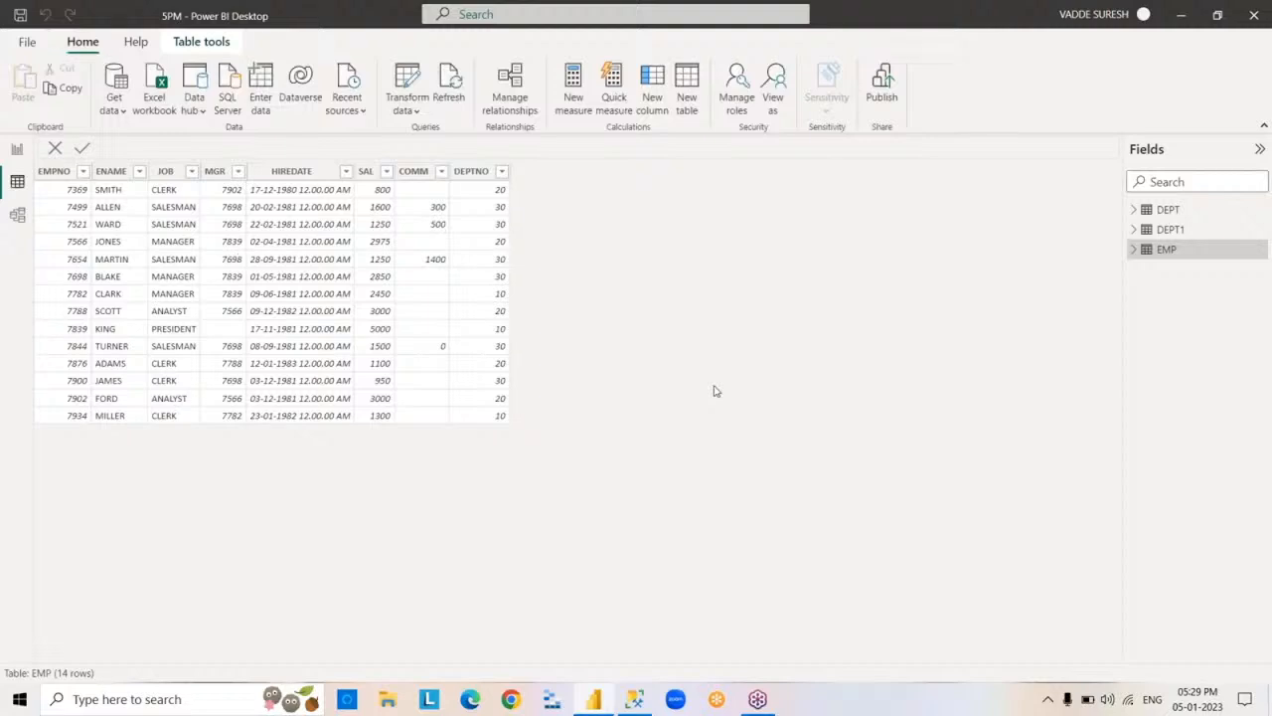
{"action": "left_click", "coordinate": [122, 114]}
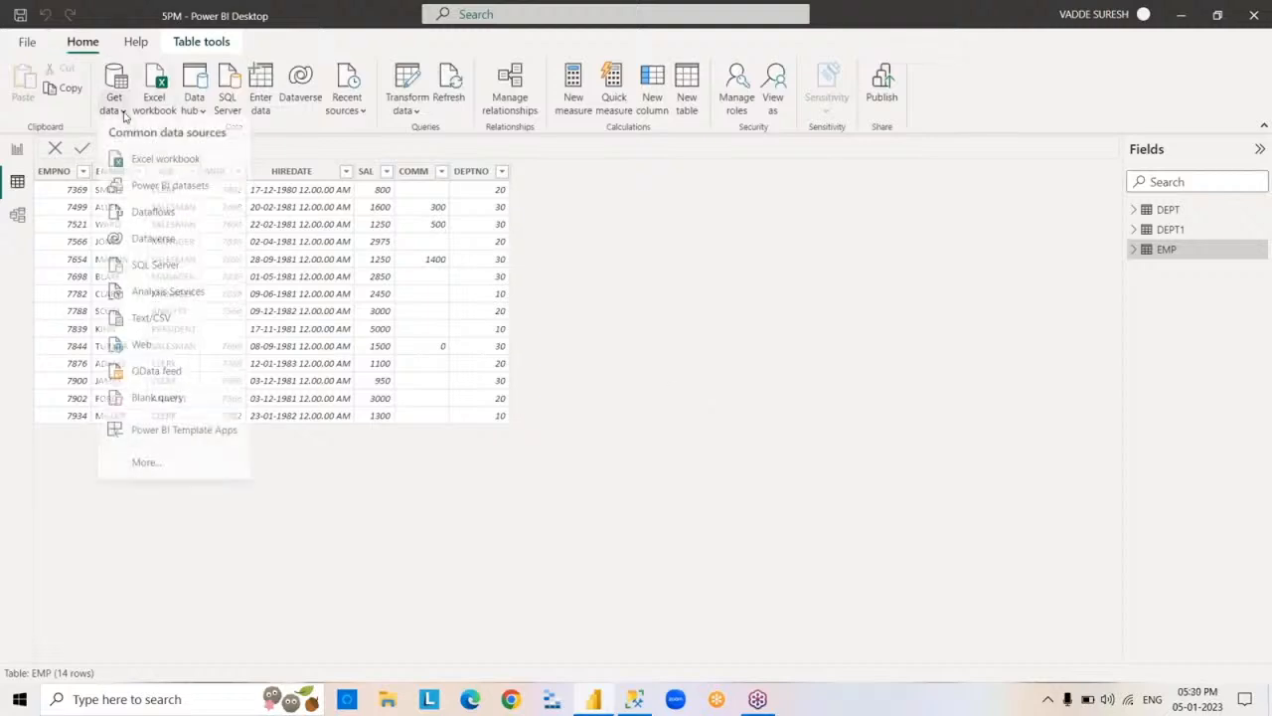
{"action": "left_click", "coordinate": [205, 275]}
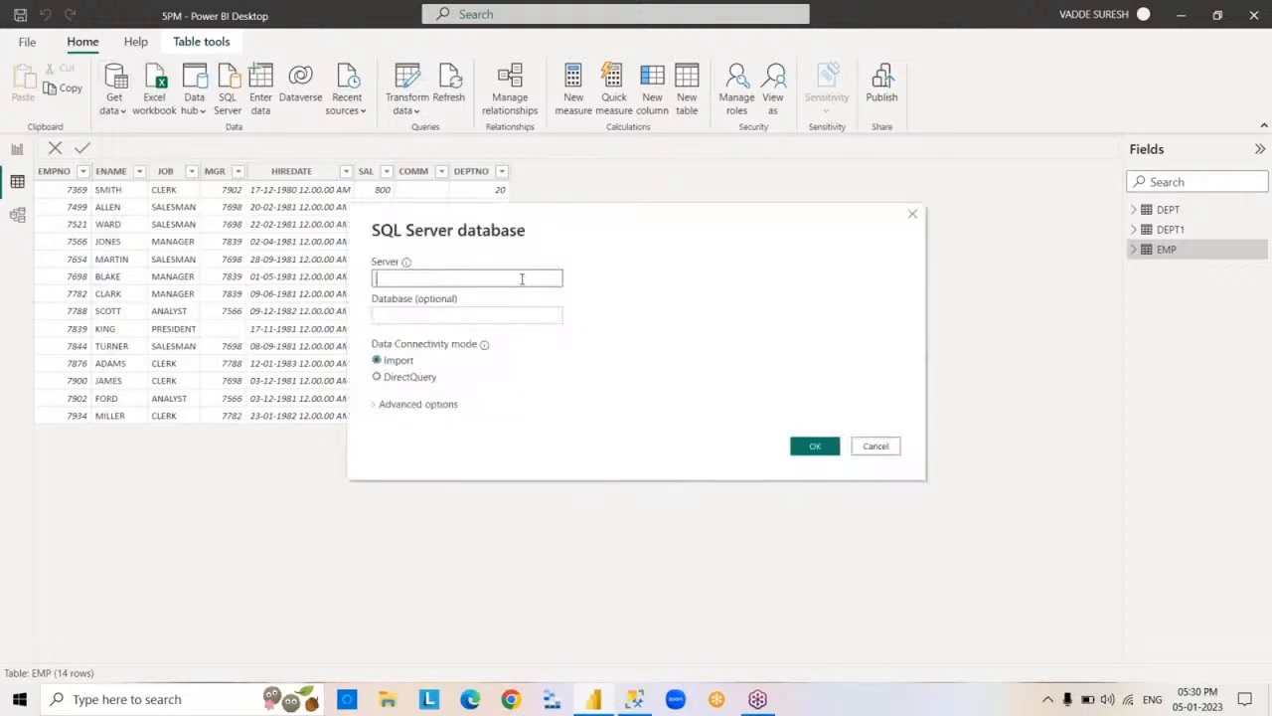
{"action": "type", "text": "LAPTOP-QGGJK7BR\\KESHTO1"}
{"action": "left_click", "coordinate": [496, 316]}
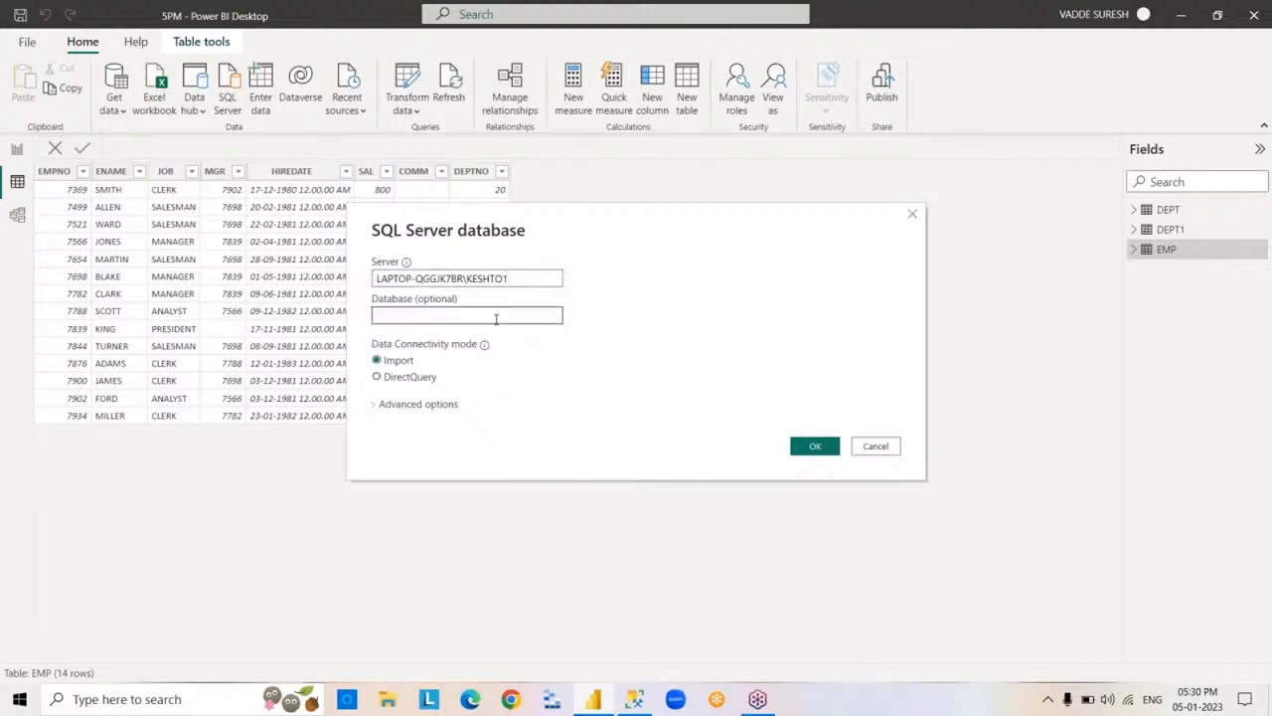
{"action": "type", "text": "SURESHDB"}
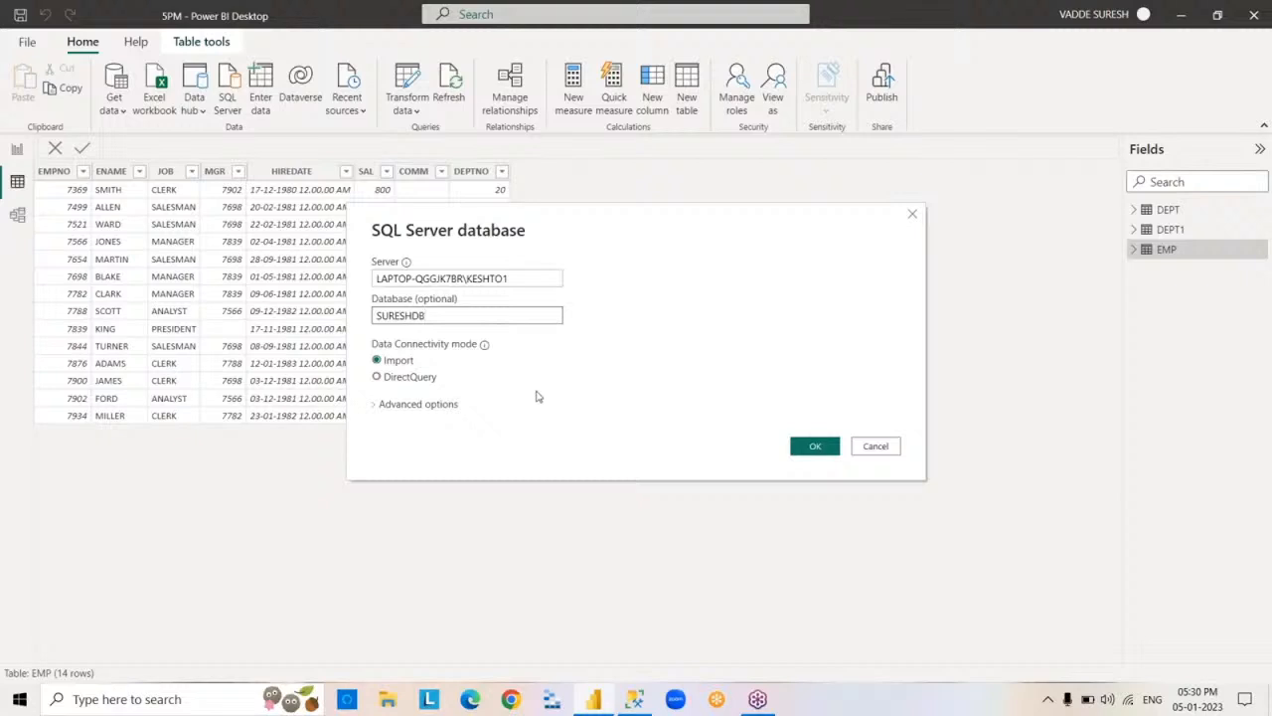
{"action": "left_click", "coordinate": [378, 377]}
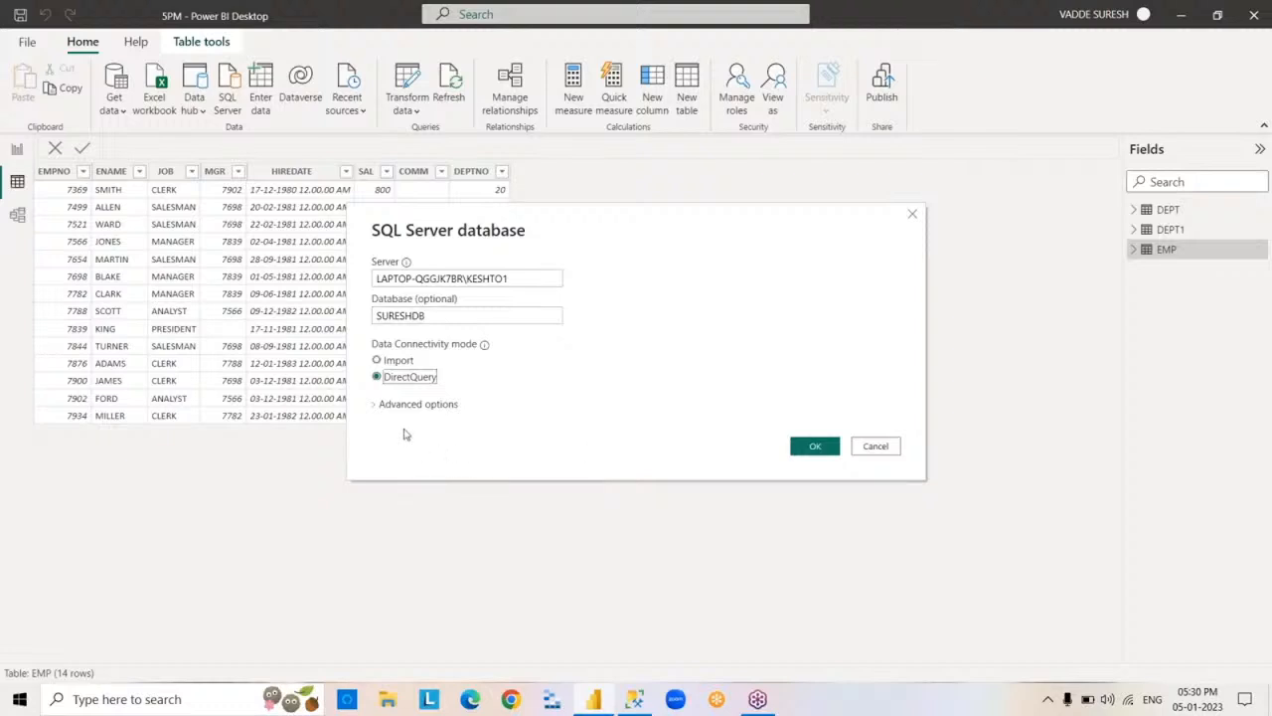
Add the SQL statement SELECT* FROM EMP in the connection's advanced options and load the query result.
{"action": "left_click", "coordinate": [375, 405]}
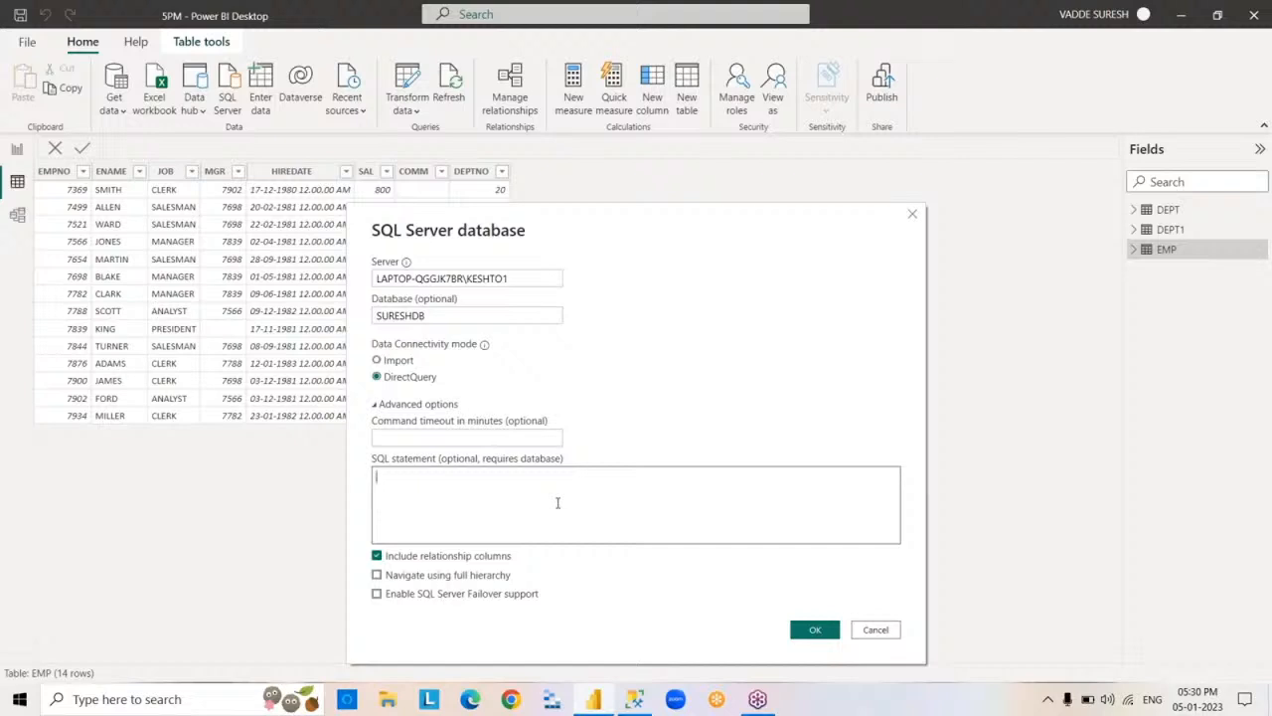
{"action": "type", "text": "SELECT*FROM EMP"}
{"action": "left_click", "coordinate": [809, 629]}
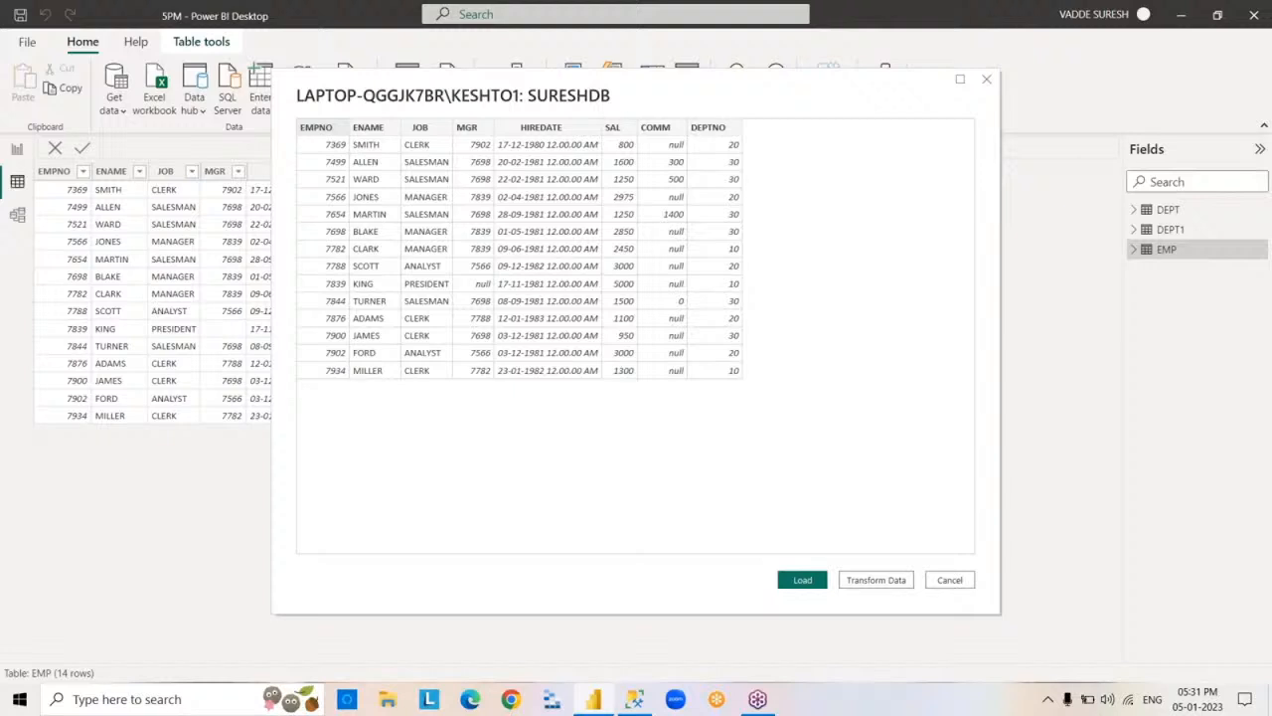
{"action": "left_click", "coordinate": [803, 580]}
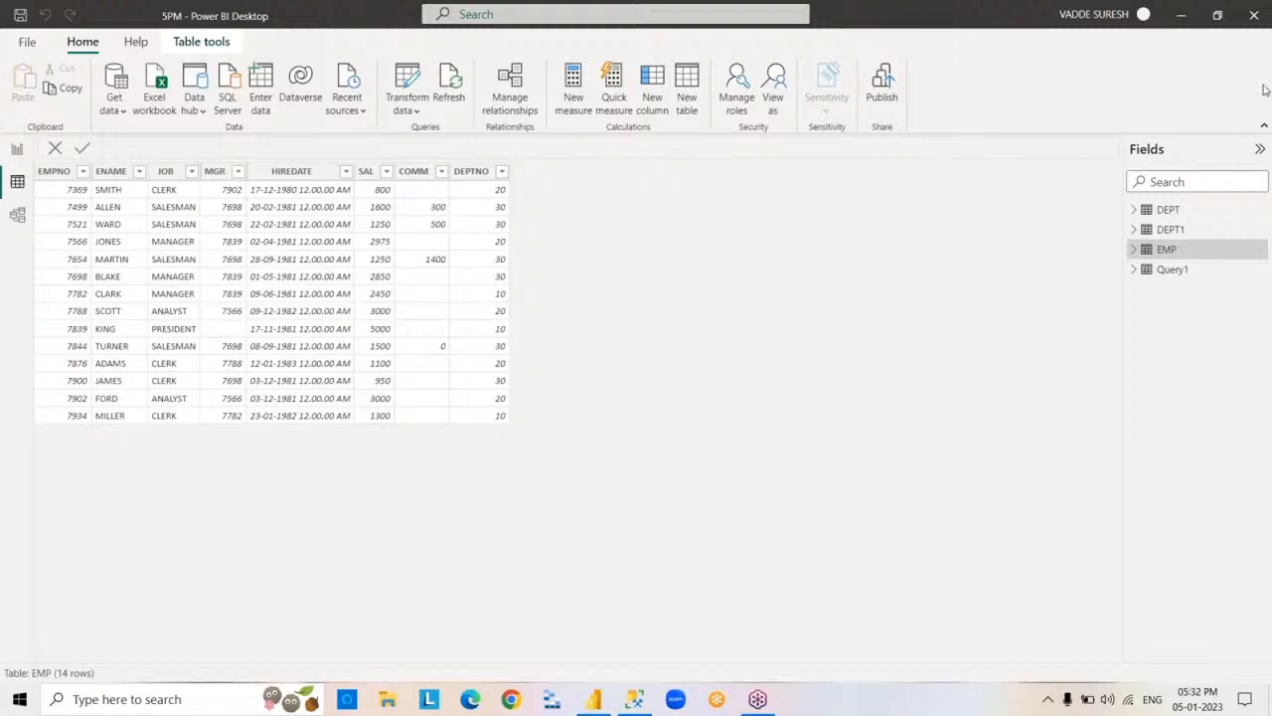
Rename the Query1 table as EMP1.
{"action": "double_click", "coordinate": [1171, 271]}
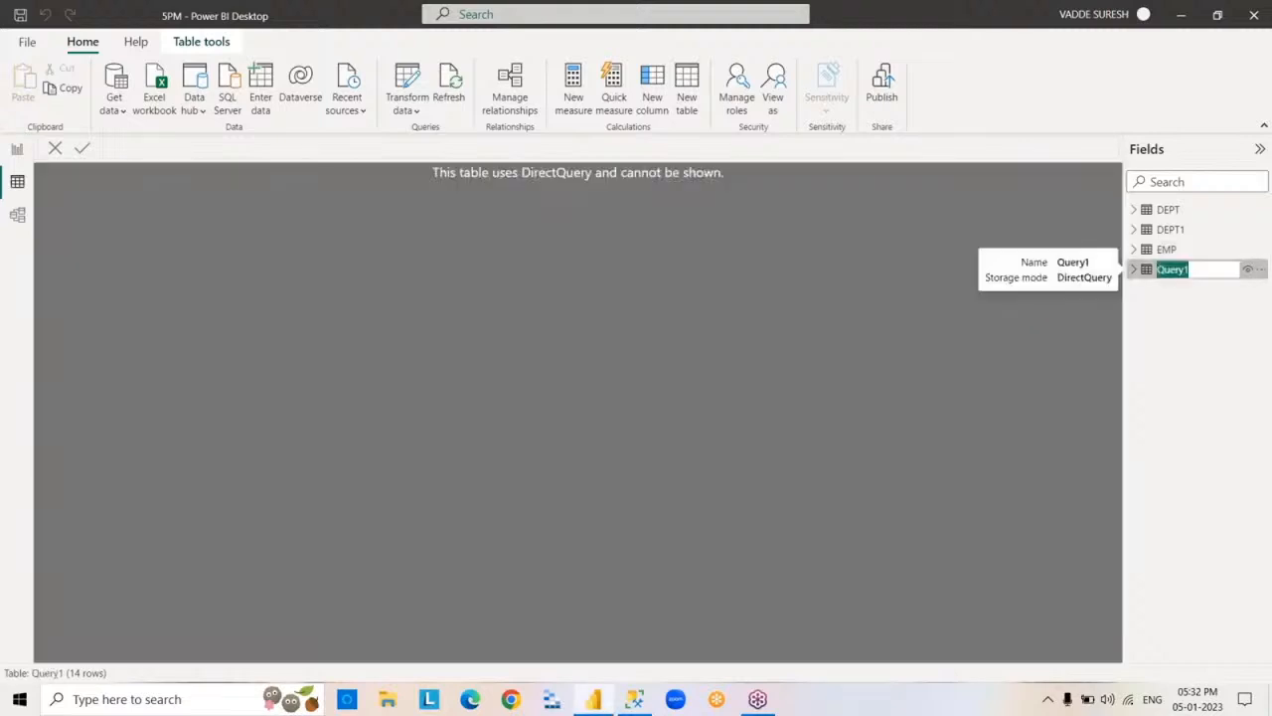
{"action": "key", "text": "BackSpace"}
{"action": "type", "text": "EMP1"}
{"action": "key", "text": "Return"}
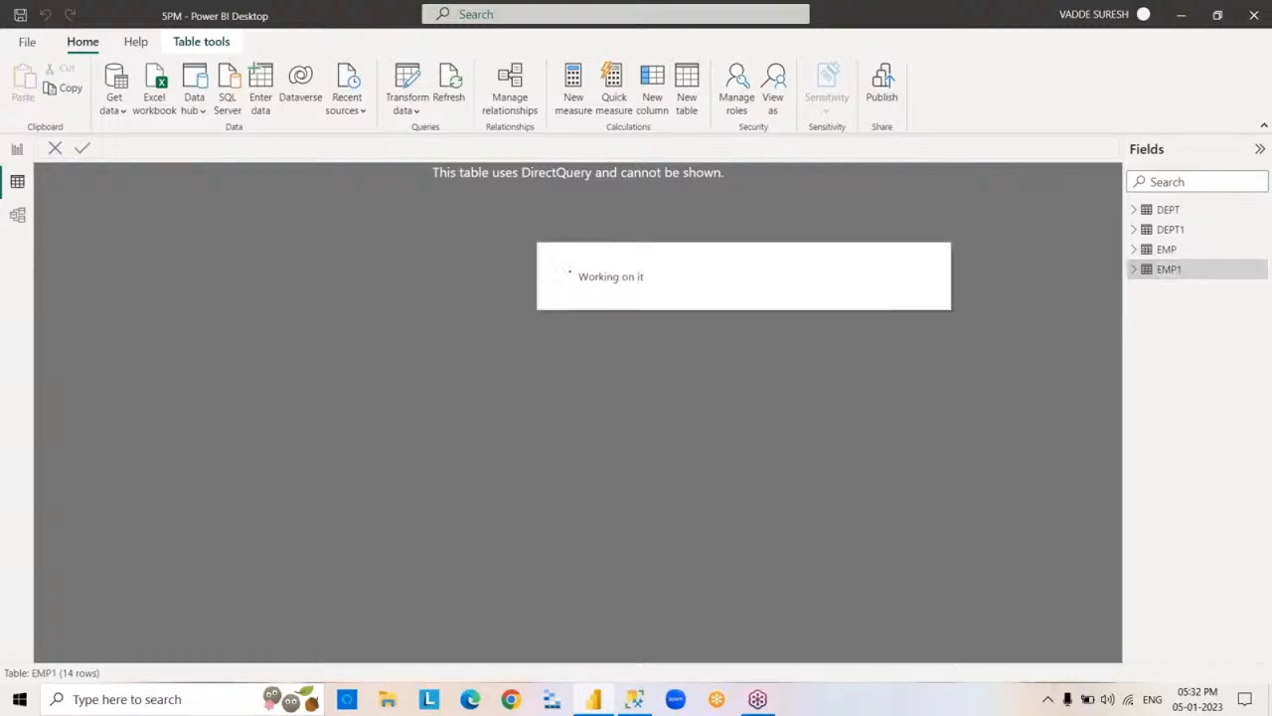
Look through the fields of the DirectQuery table EMP1 and compare with the imported EMP table's data.
{"action": "left_click", "coordinate": [1135, 272]}
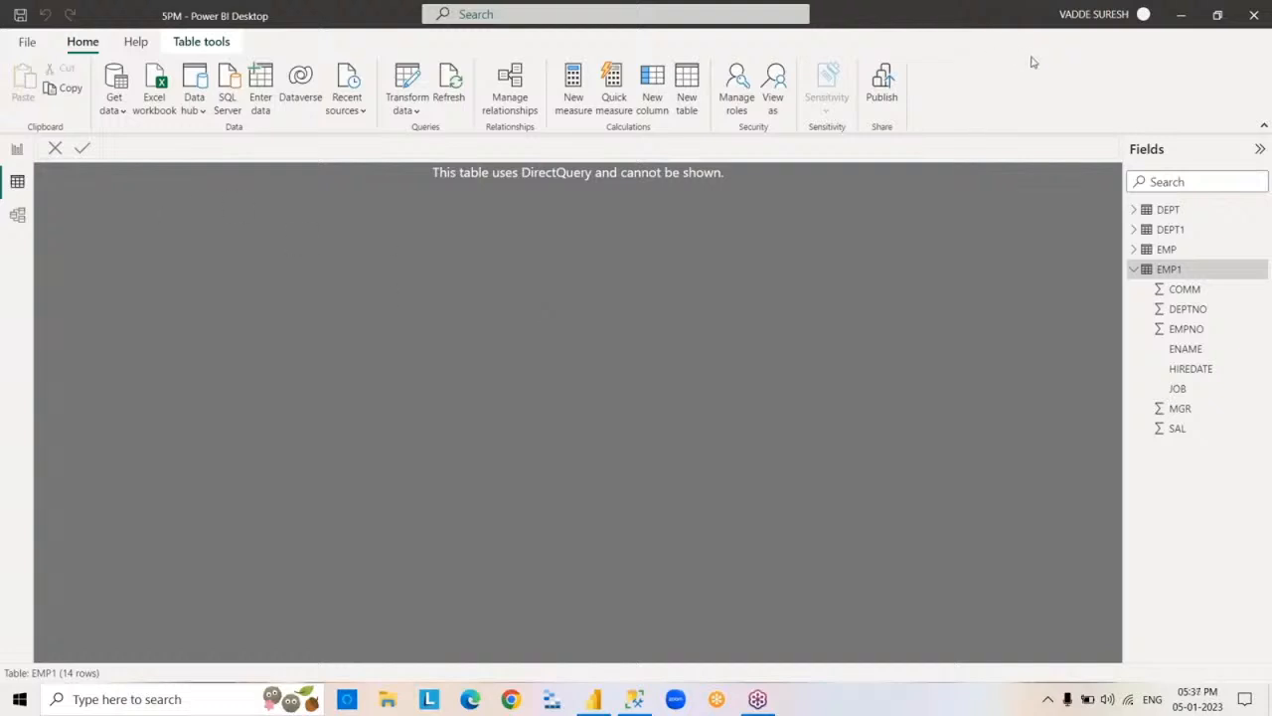
{"action": "left_click", "coordinate": [1136, 270]}
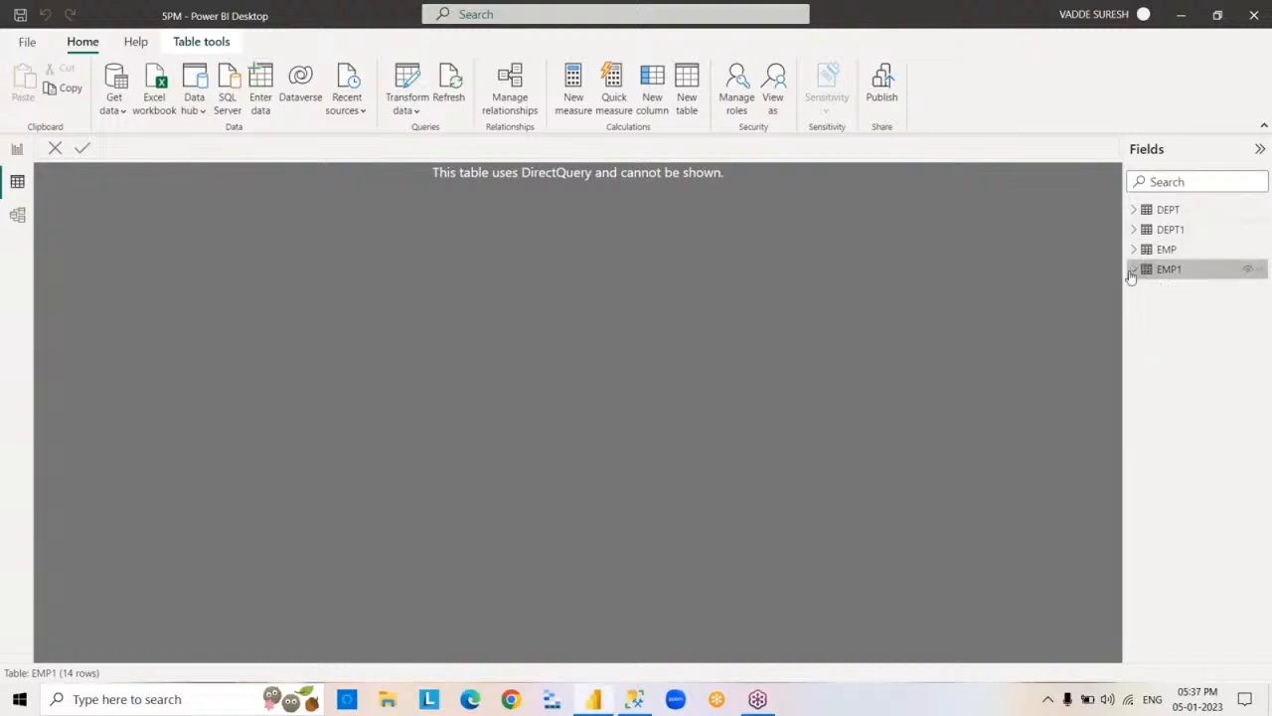
{"action": "left_click", "coordinate": [1166, 250]}
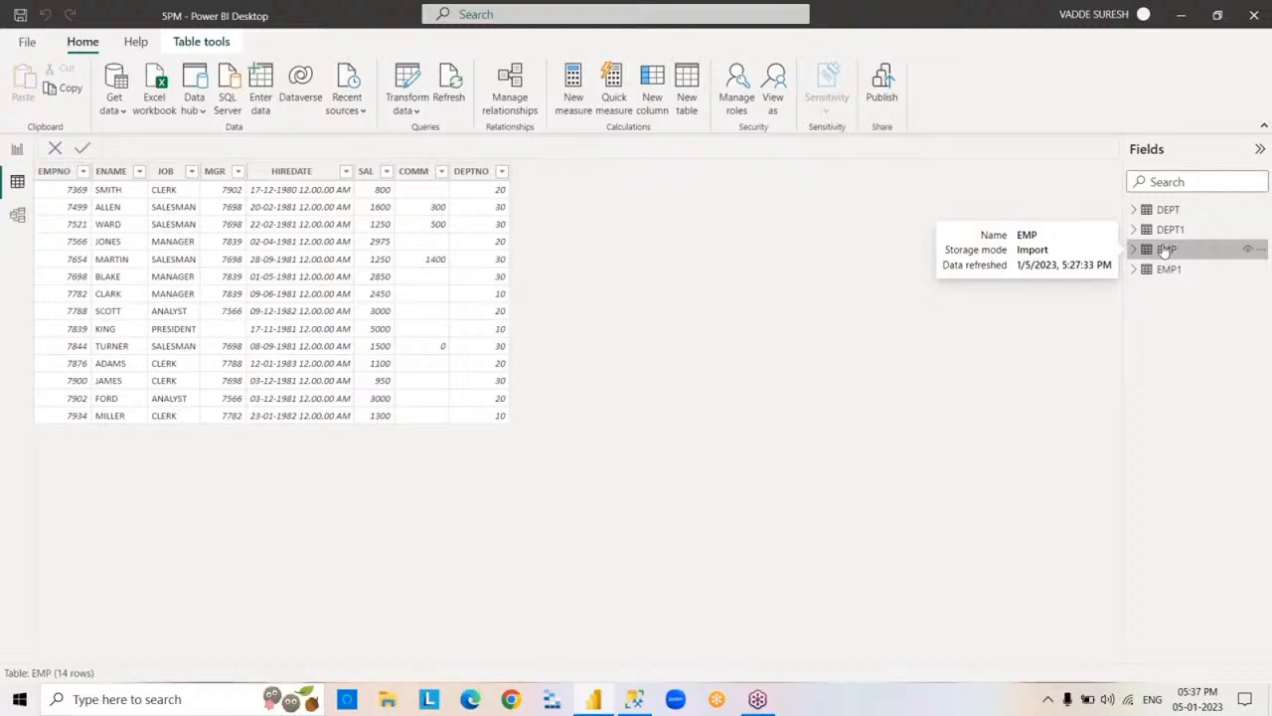
Start getting data from an Excel workbook and select the SuperStoreUS-2015 file in the POWERBI folder.
{"action": "left_click", "coordinate": [115, 103]}
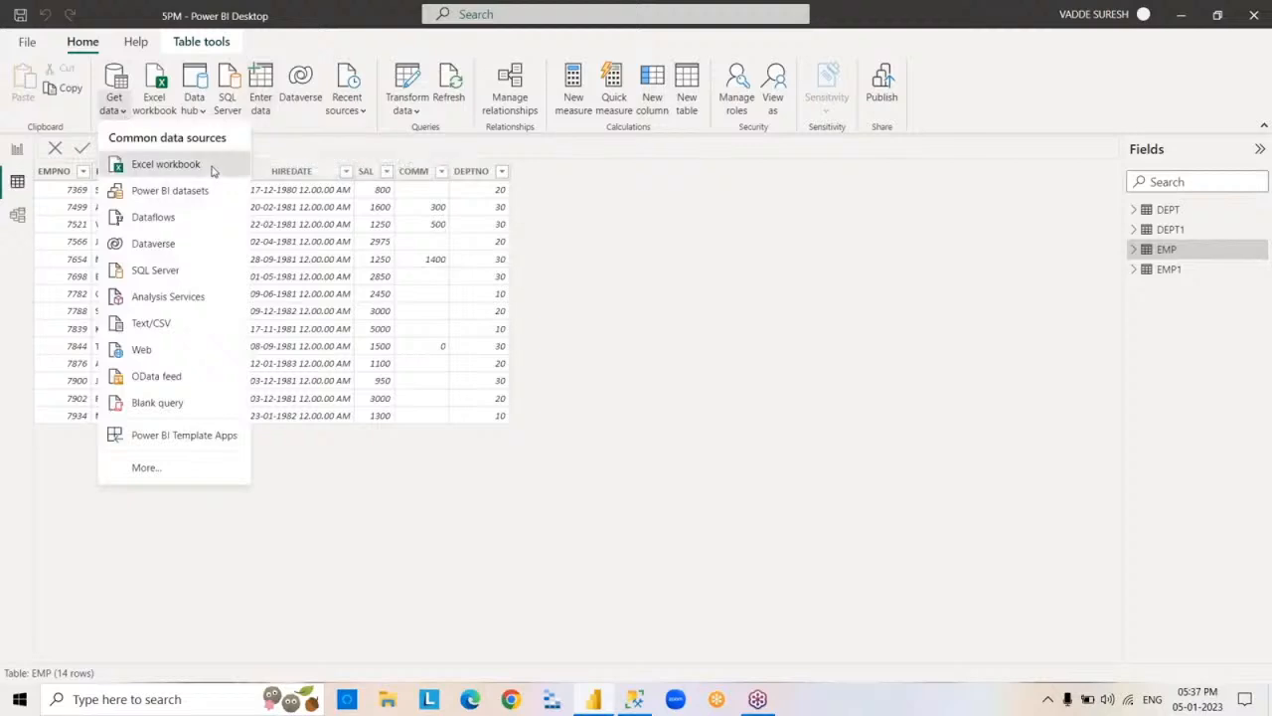
{"action": "left_click", "coordinate": [212, 169]}
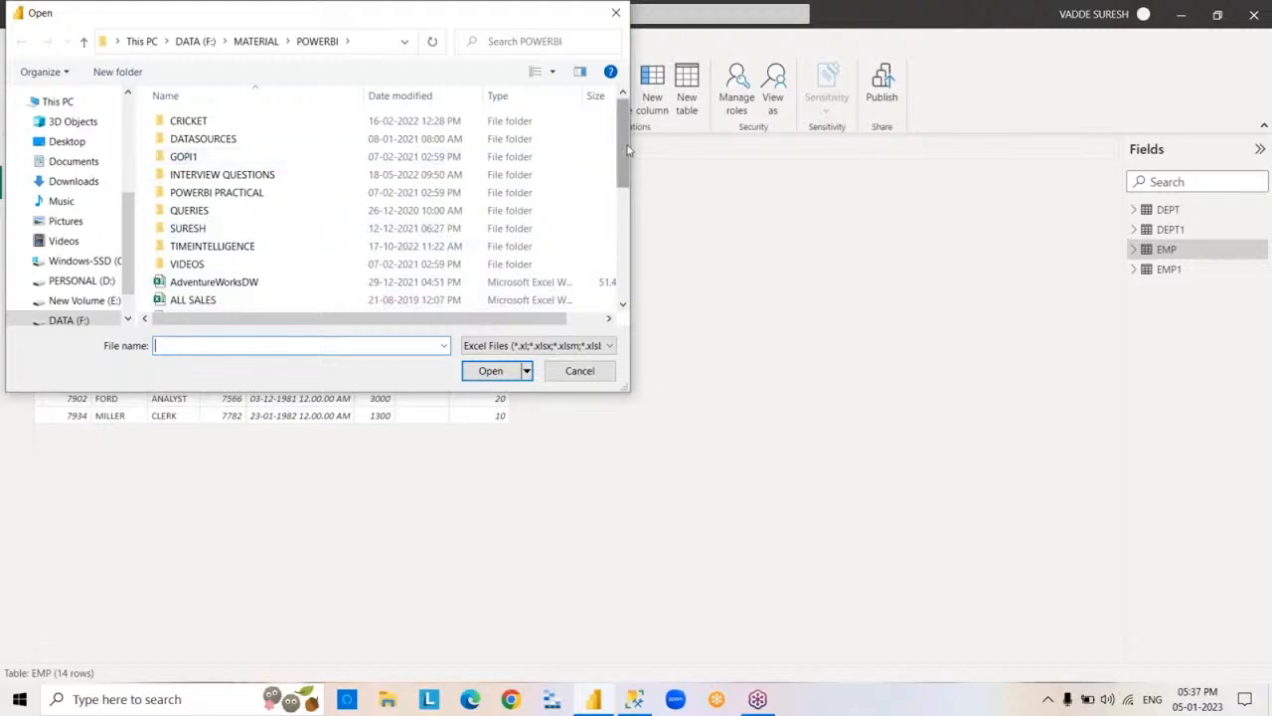
{"action": "left_click_drag", "start_coordinate": [627, 149], "coordinate": [642, 276]}
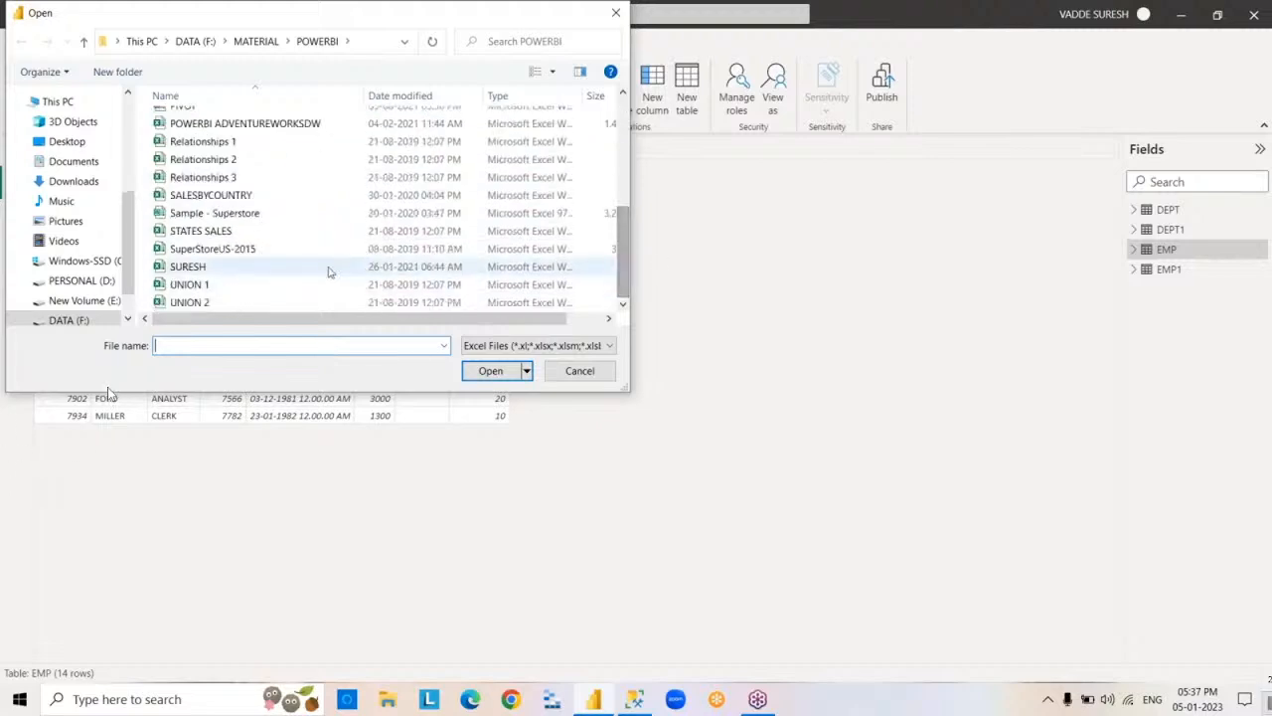
{"action": "left_click", "coordinate": [288, 250]}
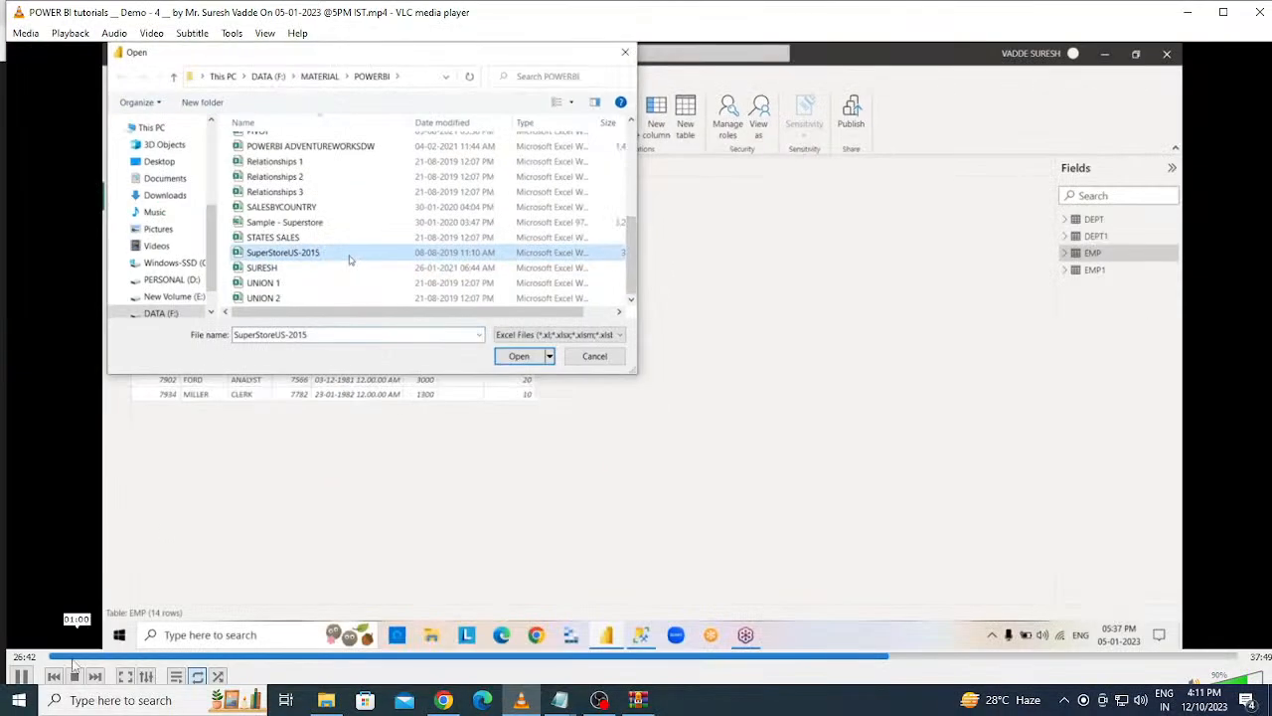
Pause and close the VLC video, and request the end of the live stream in YouTube Studio.
{"action": "left_click", "coordinate": [20, 676]}
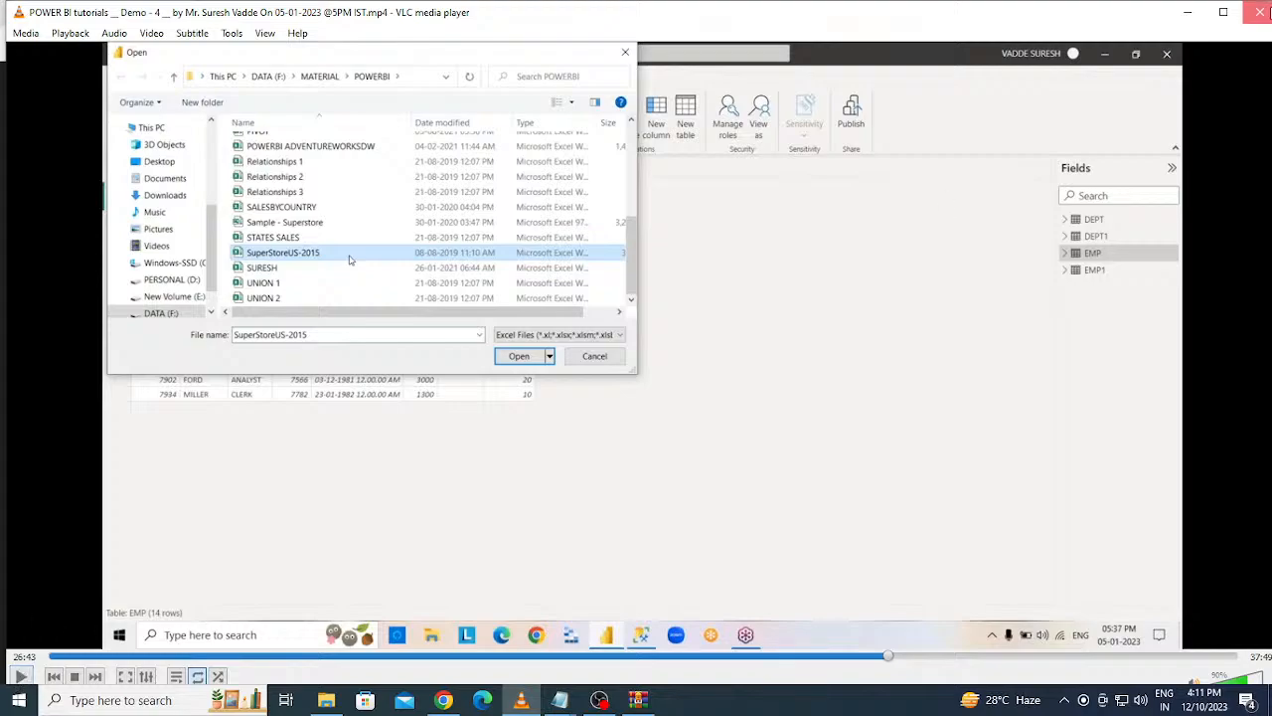
{"action": "left_click", "coordinate": [1260, 11]}
{"action": "left_click", "coordinate": [1181, 84]}
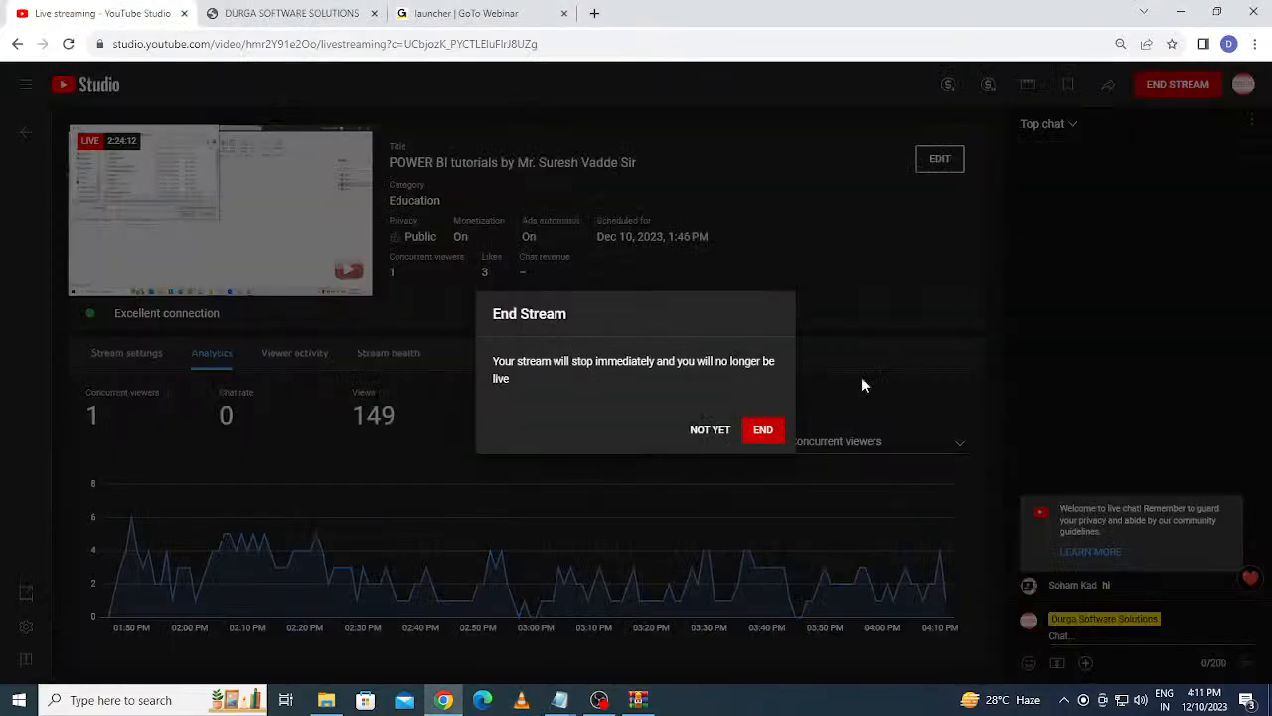